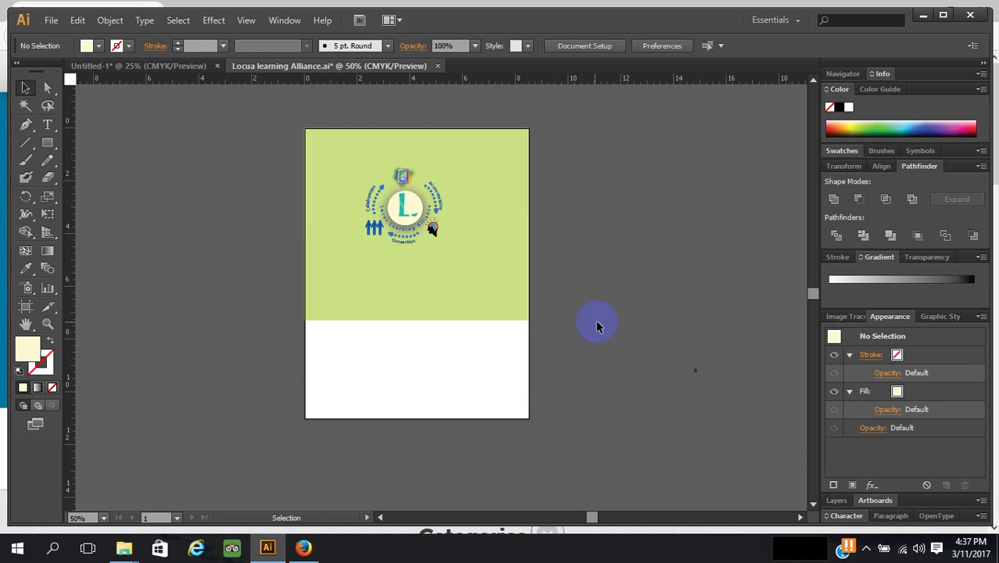
Step: Shorten the artboard from below to a height of 7.29 in so that it ends at the green background's lower edge
click(31, 311)
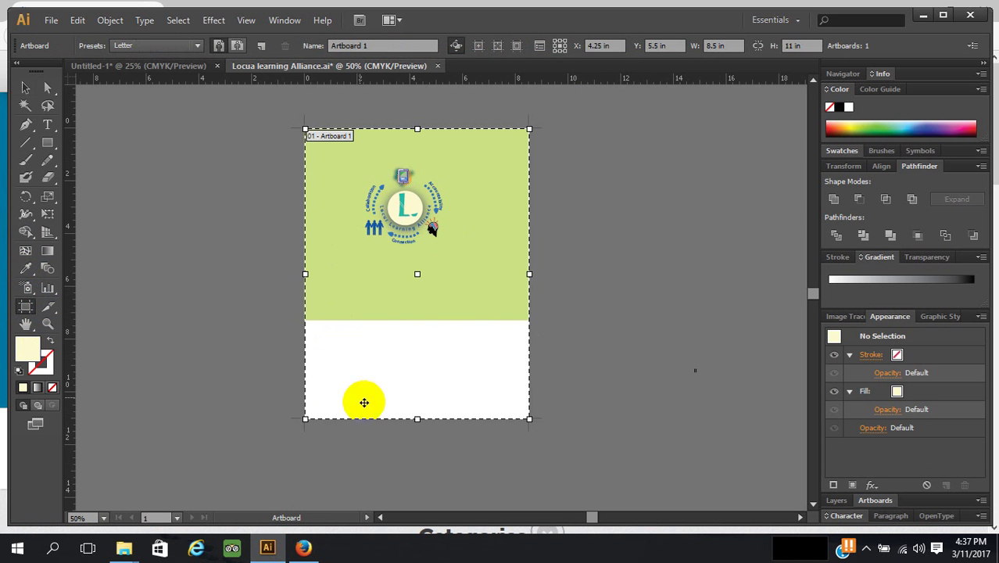
drag(415, 416, 422, 320)
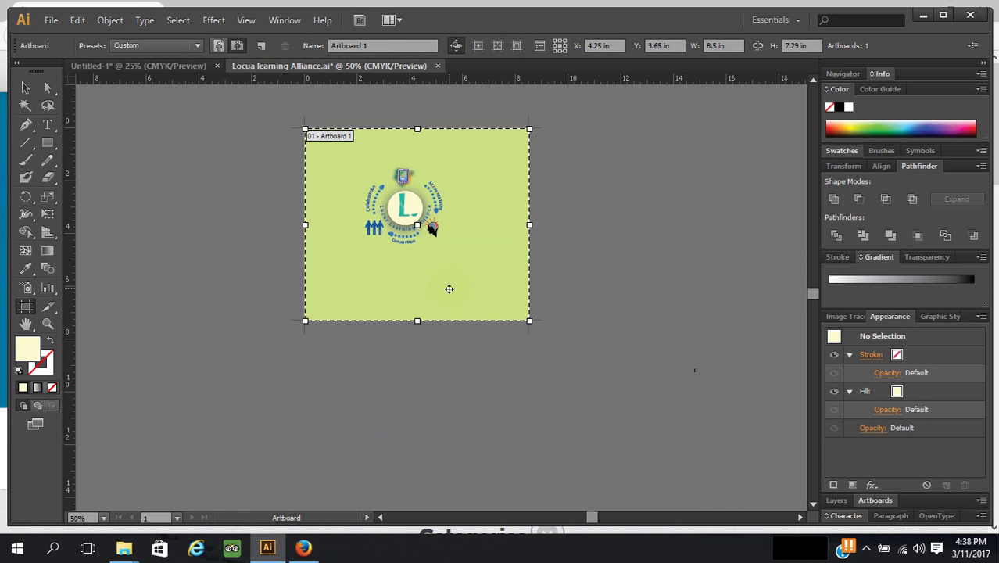
click(24, 88)
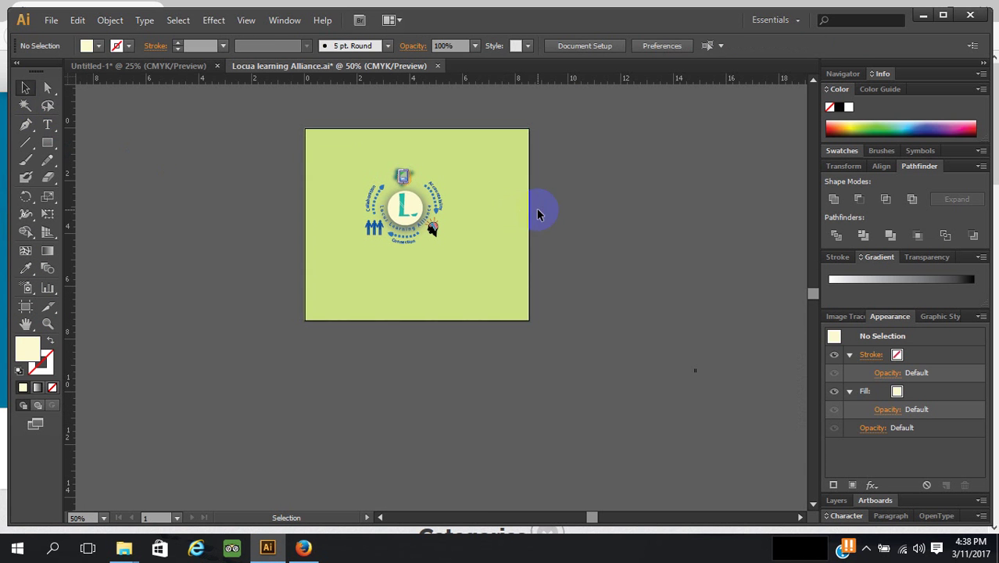
Step: Isolate the artwork group, select the logo together with the green background, and align them on their horizontal centres
drag(446, 213, 432, 213)
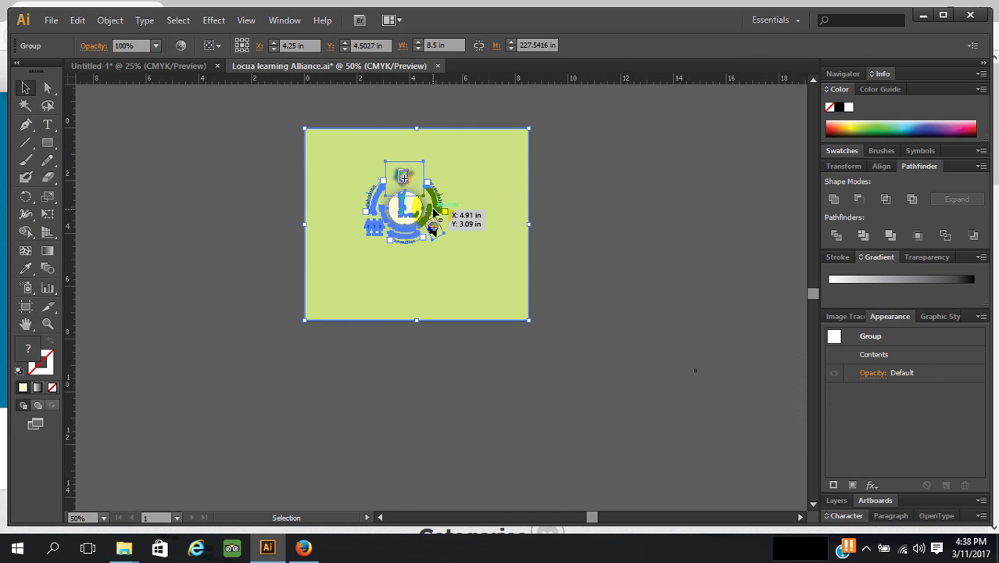
double_click(434, 216)
click(422, 213)
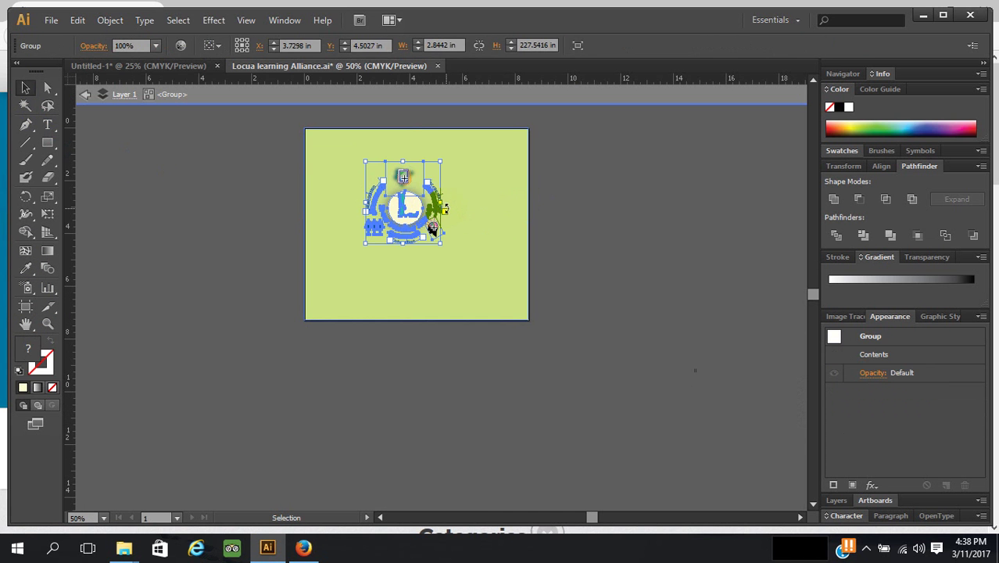
drag(432, 228, 434, 228)
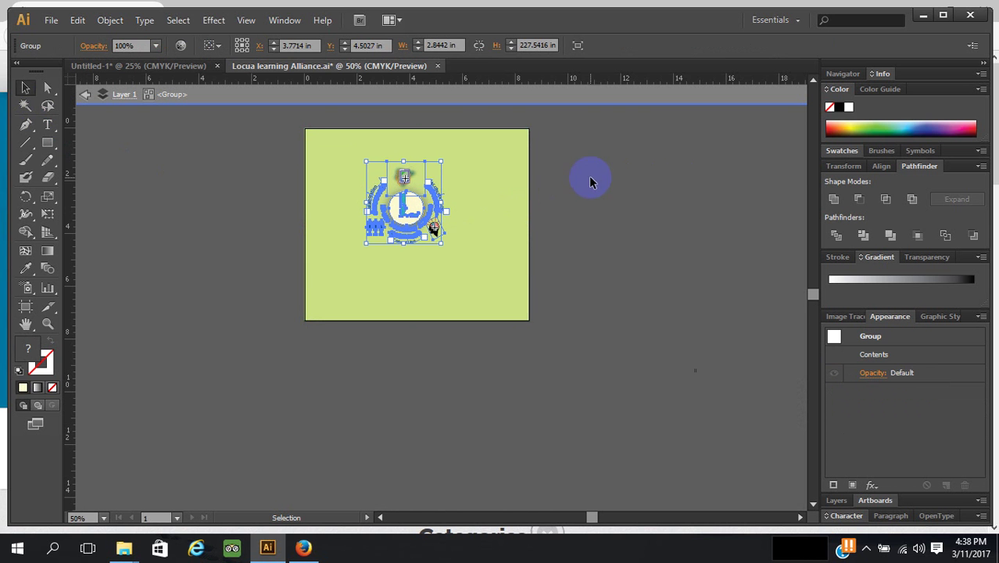
shift+click(399, 286)
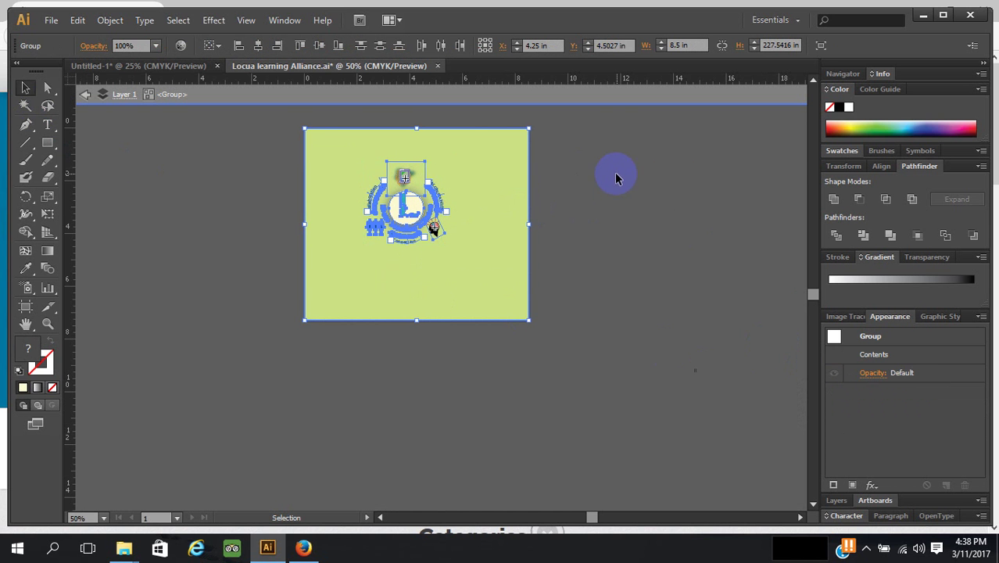
click(258, 46)
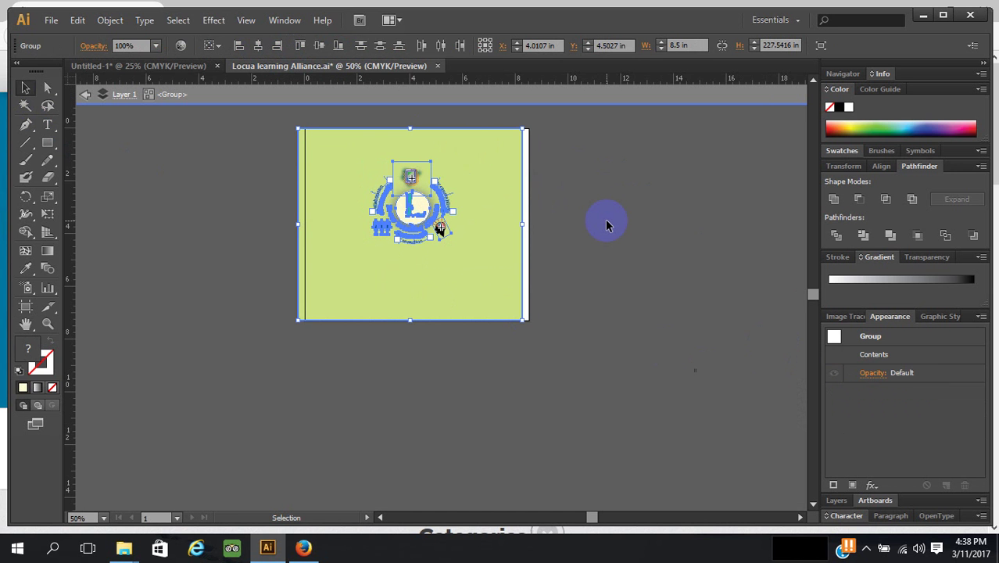
Step: Nudge the logo and background right to X 4.2468 in so the background covers the artboard's full width
key(Right)
key(Right)
key(Right)
key(Right)
key(Right)
key(Right)
key(Right)
key(Right)
key(Right)
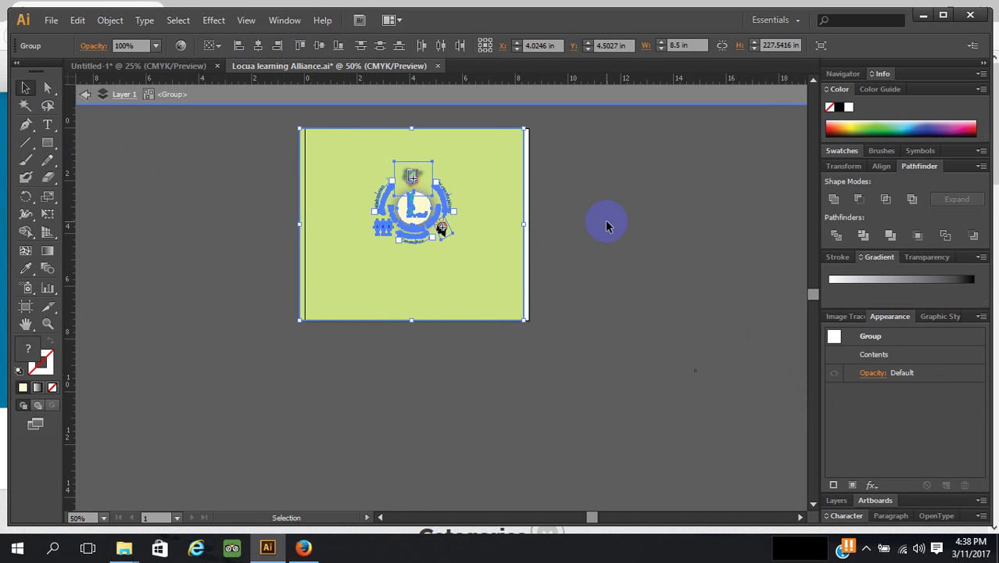
key(Right)
key(Right)
key(Right)
key(Right)
key(Right)
key(Right)
key(Right)
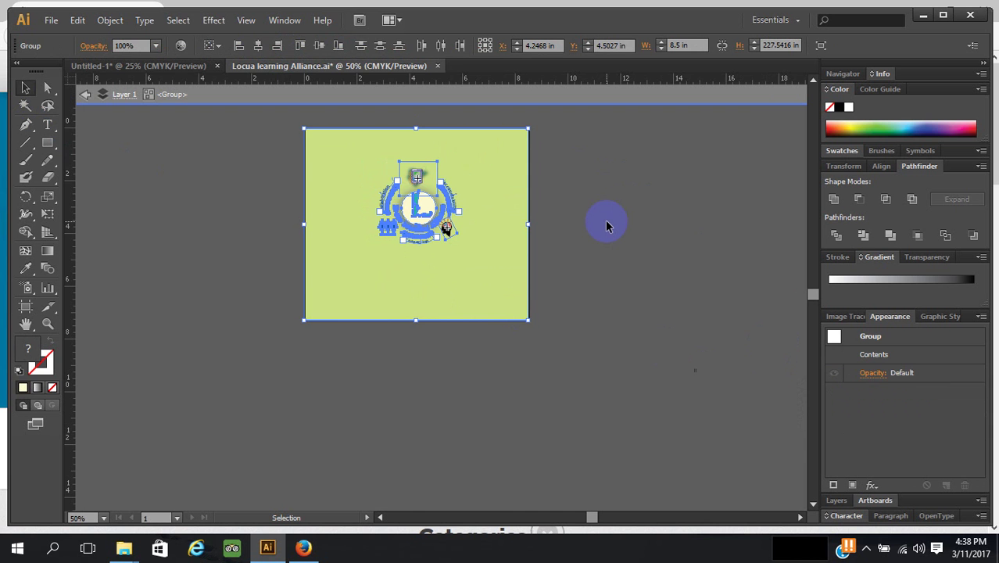
Step: Try to align the logo and the green background on their vertical centres
click(321, 49)
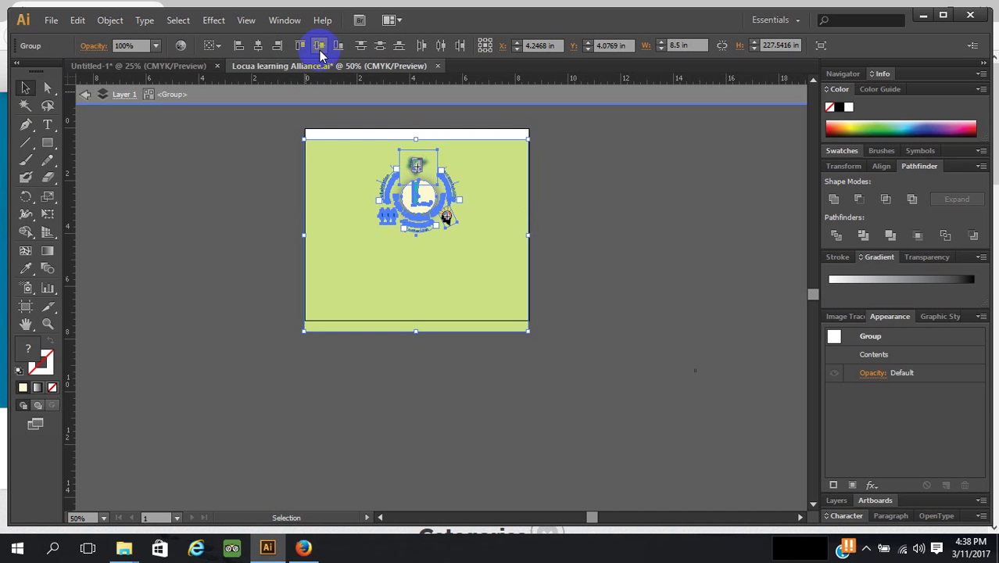
click(380, 48)
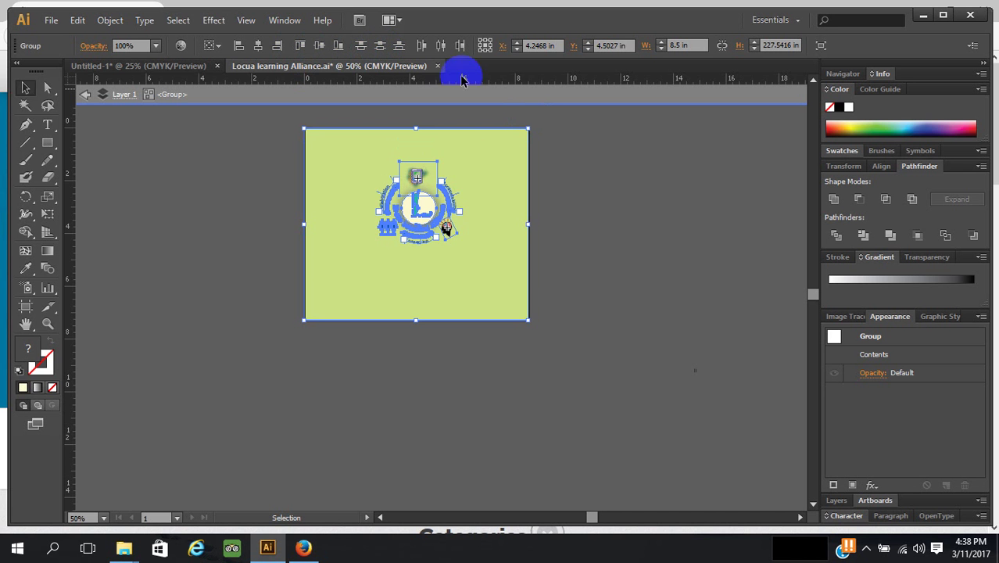
Step: Deselect the artwork, leave the group's isolation mode, and save the logo document
click(597, 186)
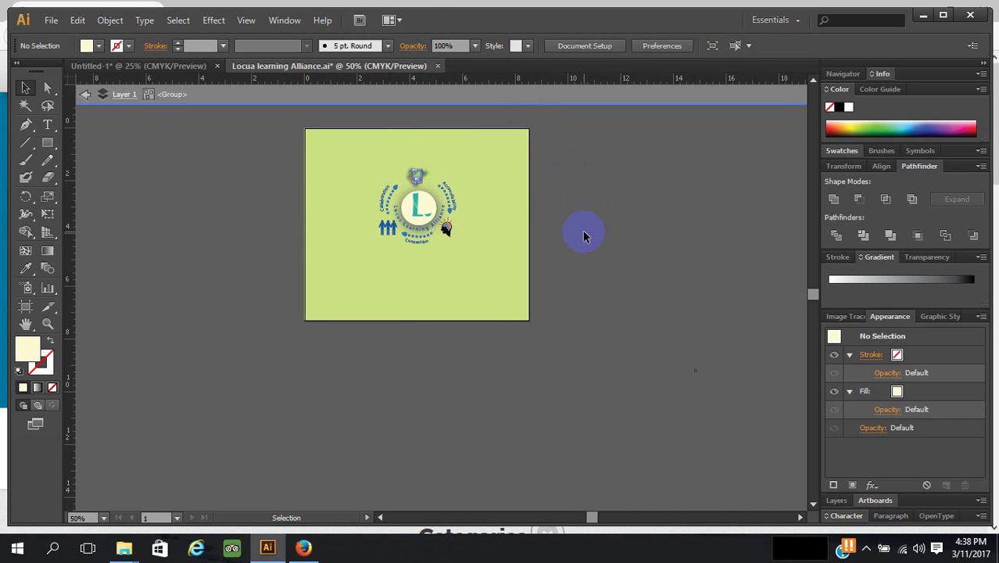
click(523, 268)
click(585, 270)
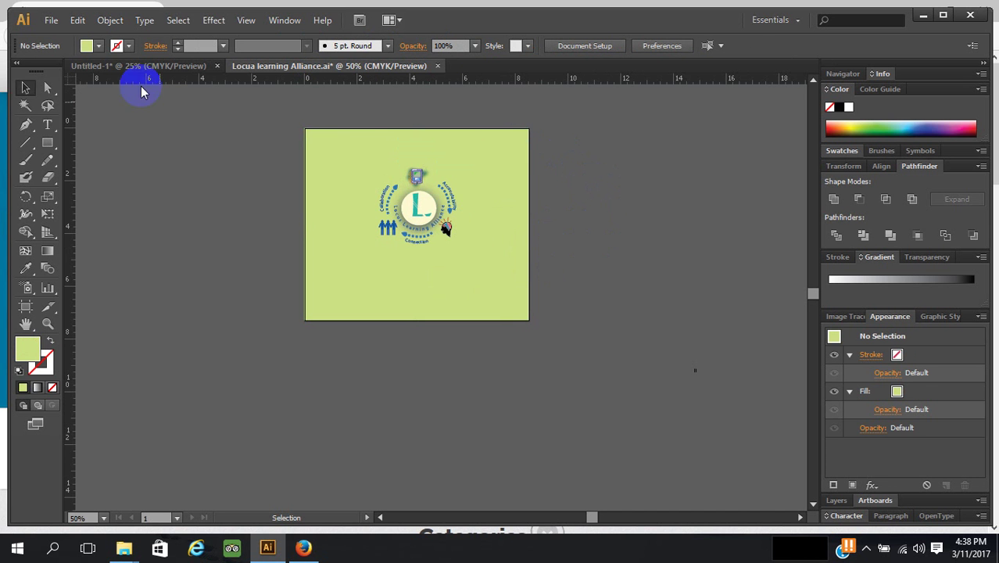
click(50, 20)
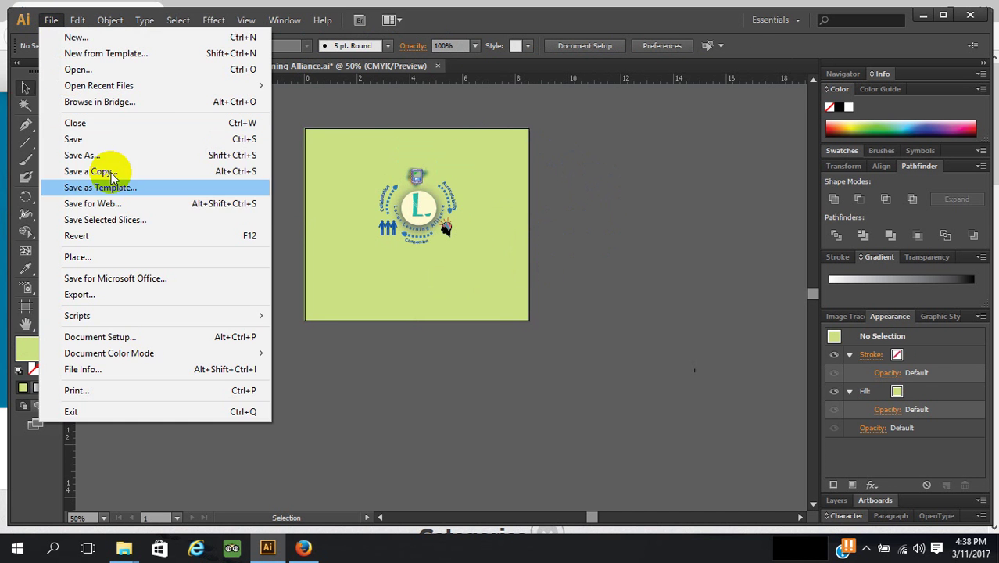
click(151, 138)
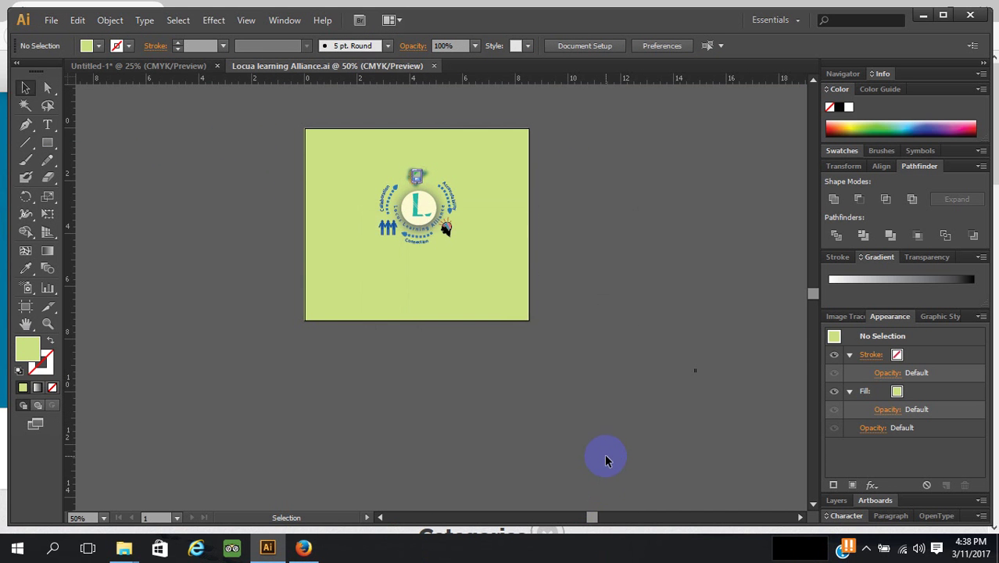
scroll(614, 428, up, 1)
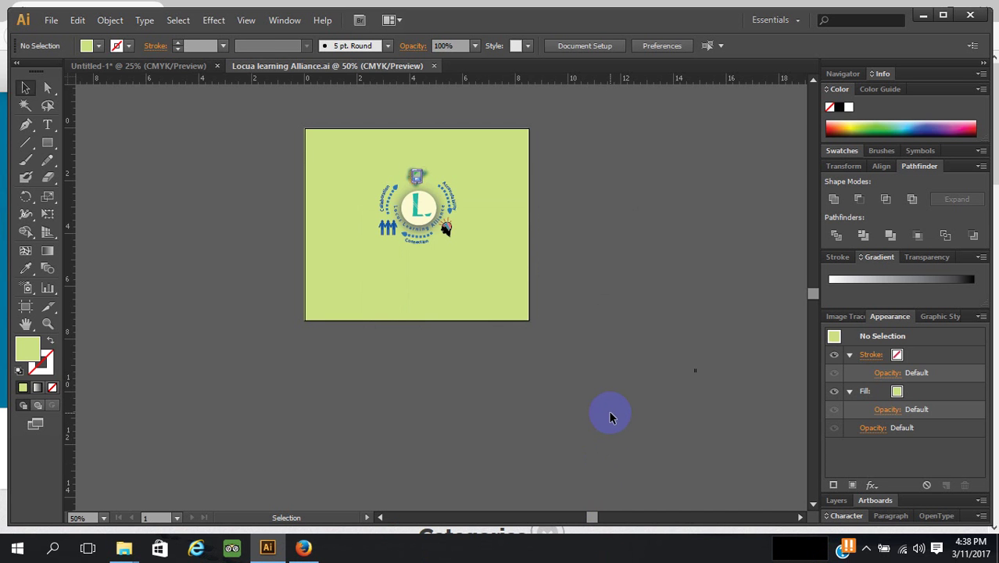
click(445, 229)
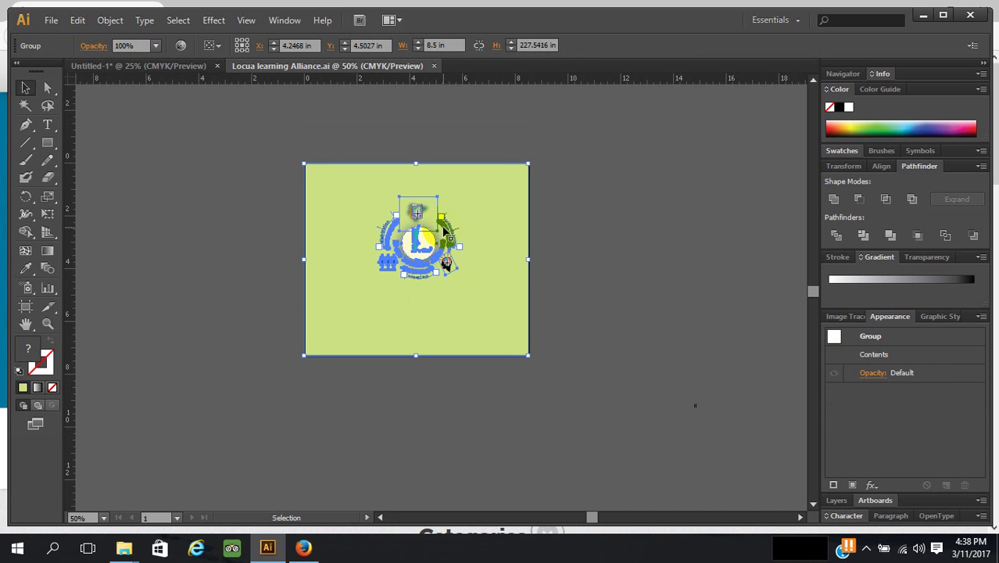
click(608, 292)
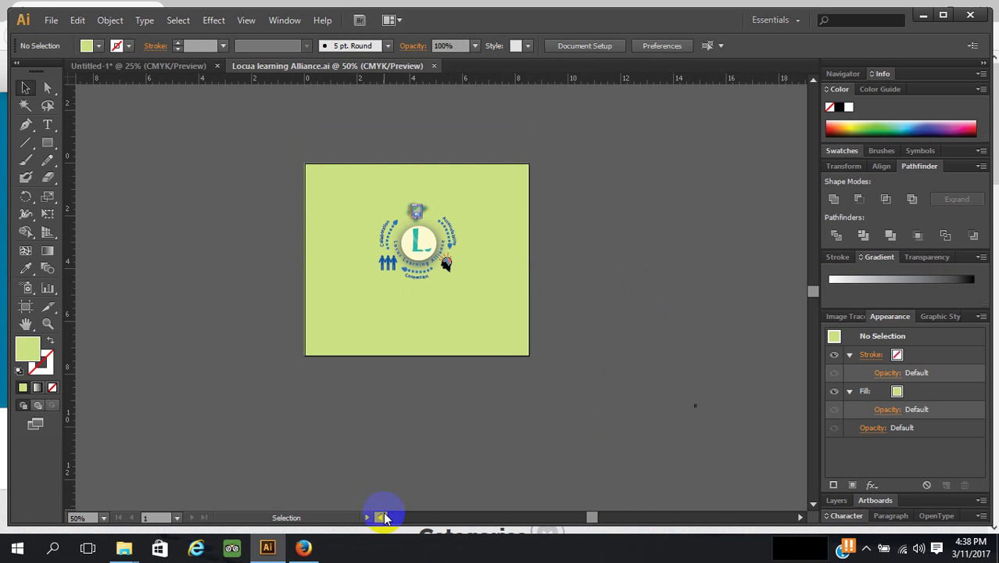
Step: Switch to Firefox and search for "logo mockup design" in a new tab
click(318, 552)
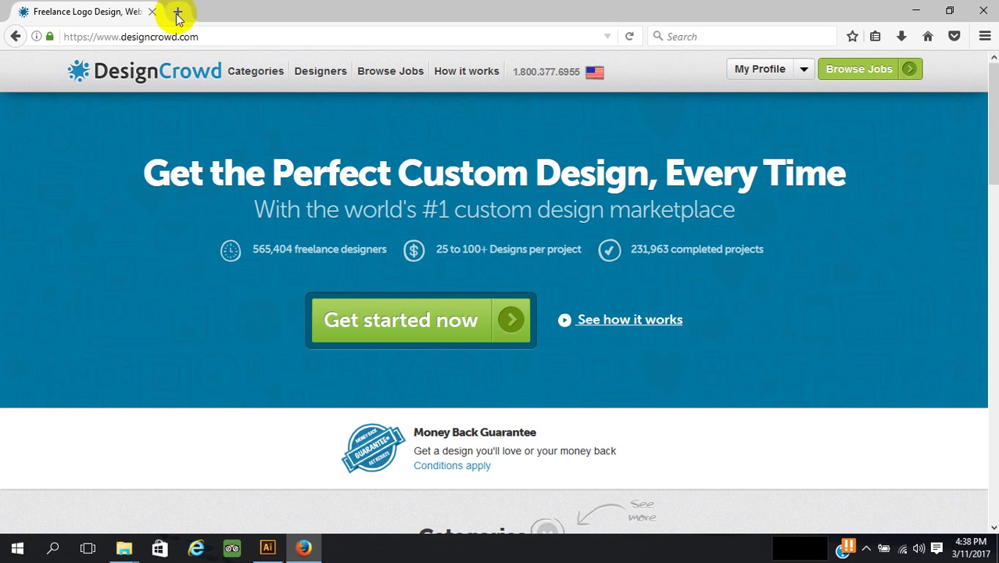
click(178, 13)
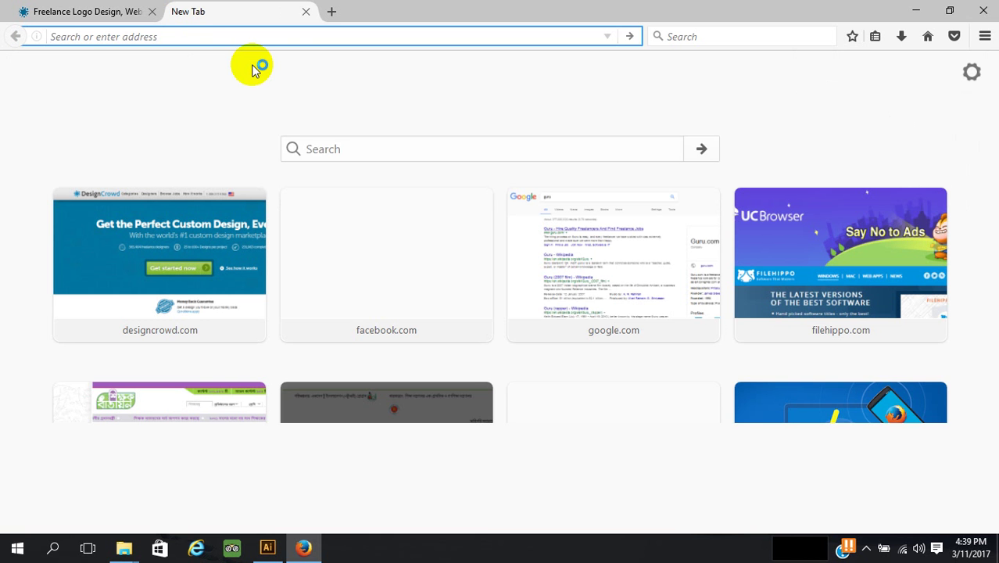
click(340, 147)
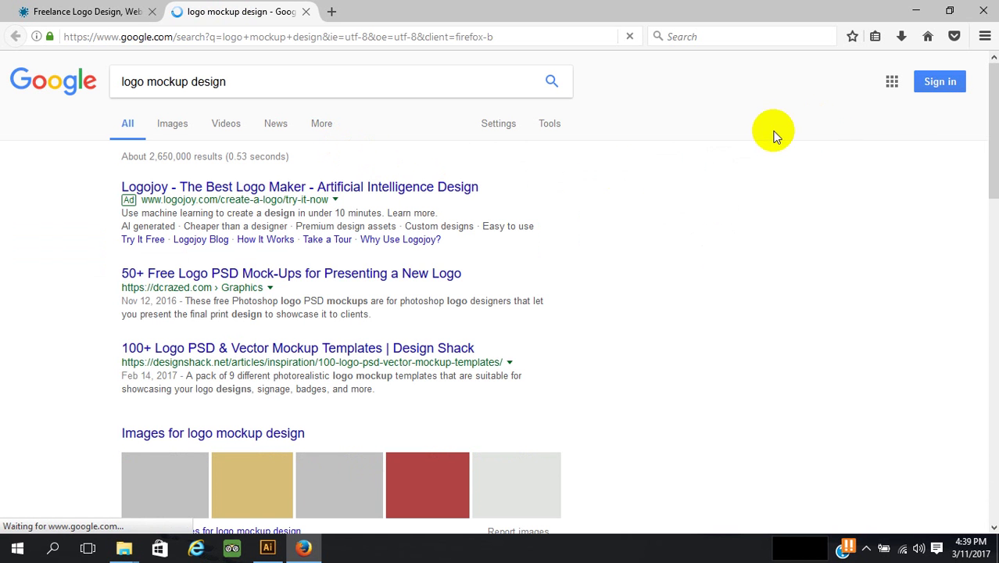
Step: Open the search result "50+ Free Logo PSD Mock-Ups for Presenting a New Logo" from dcrazed.com
scroll(729, 187, down, 4)
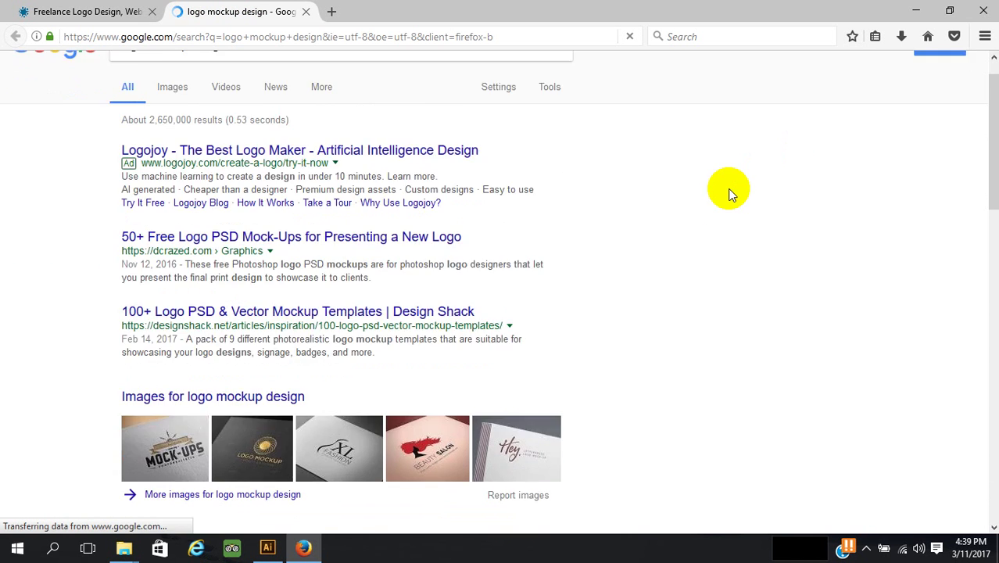
scroll(309, 246, up, 4)
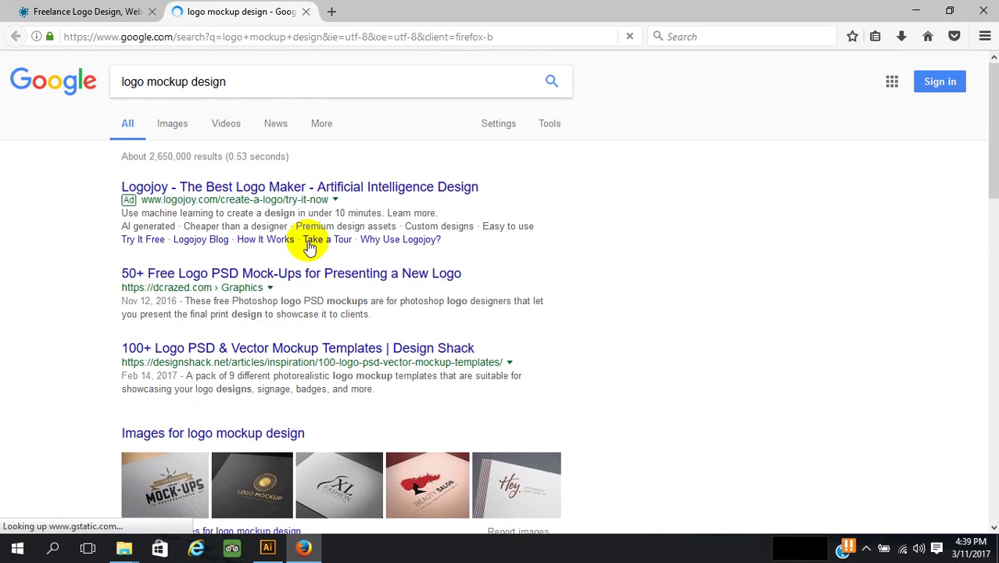
click(336, 278)
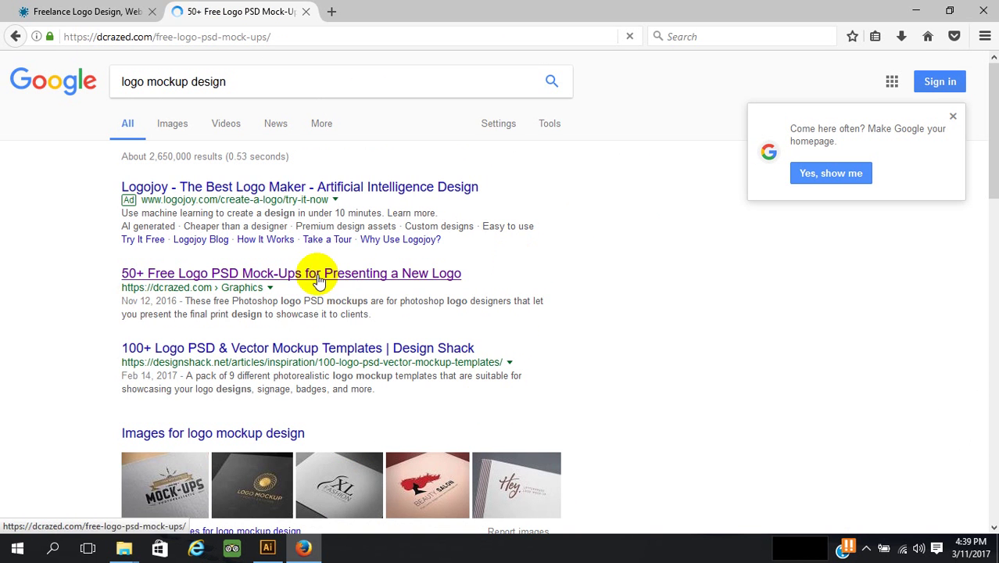
Step: Browse the article's free logo mock-ups as far as Hip Sign Mockups and open that mock-up's download page
scroll(468, 313, down, 2)
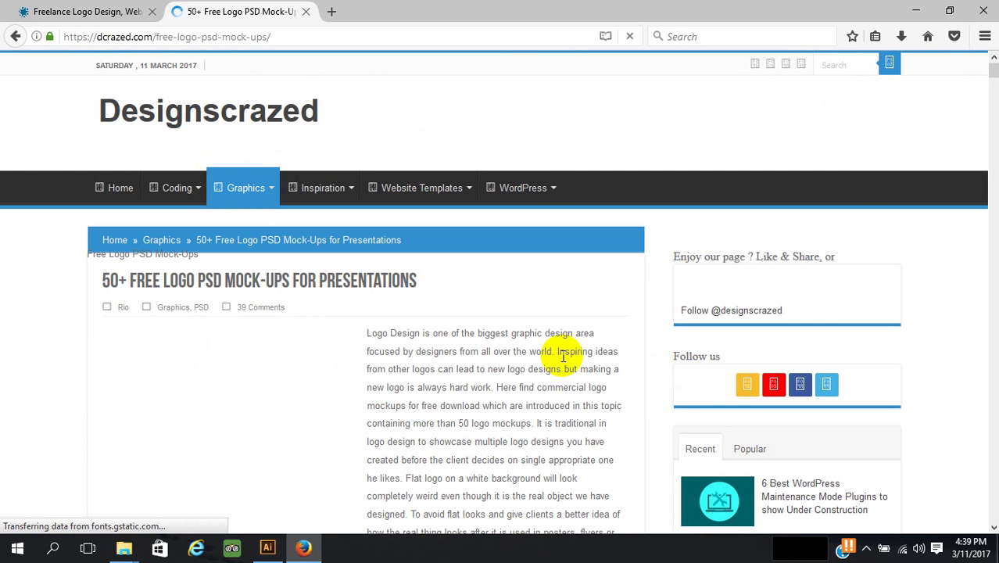
scroll(549, 332, down, 2)
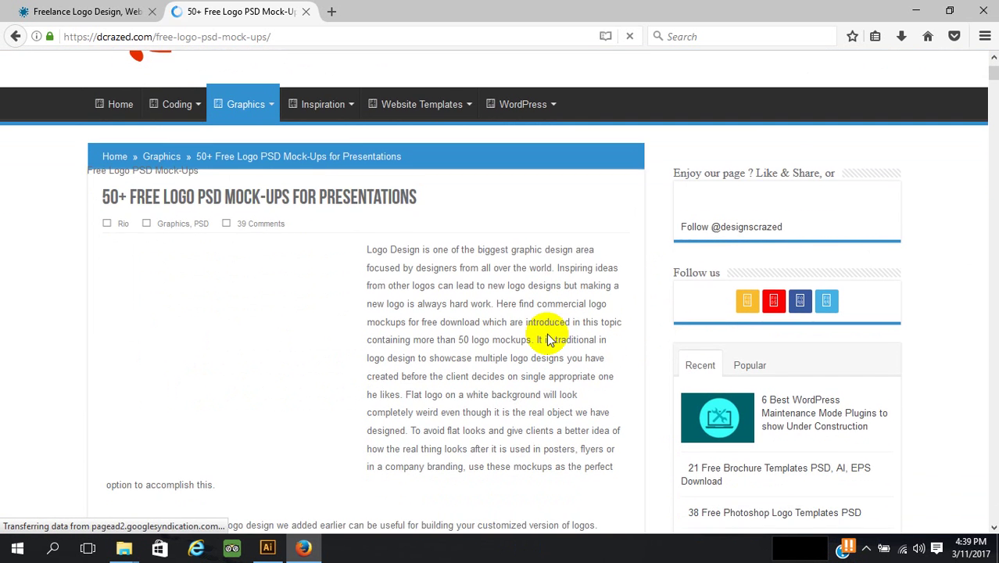
scroll(548, 344, down, 6)
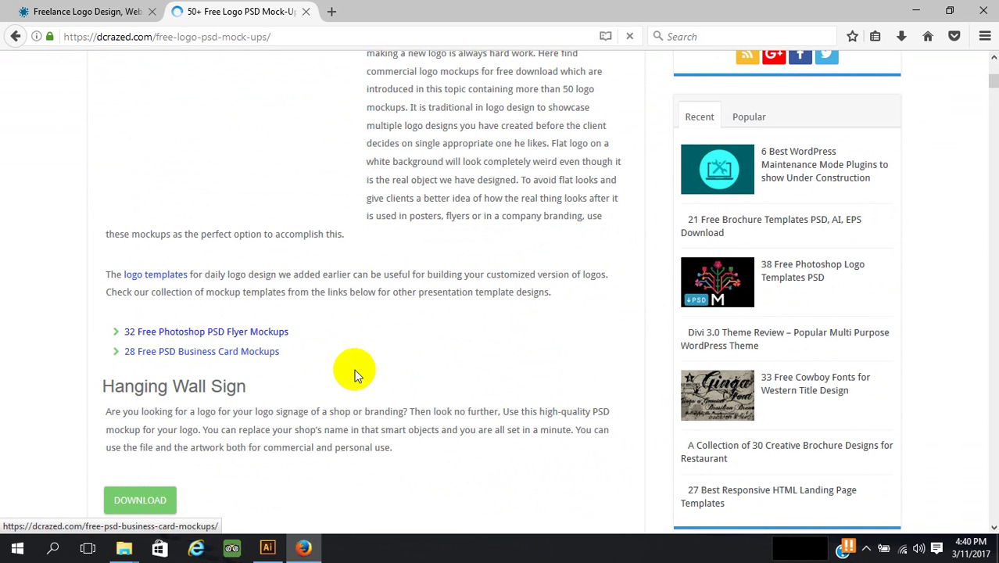
scroll(360, 369, up, 6)
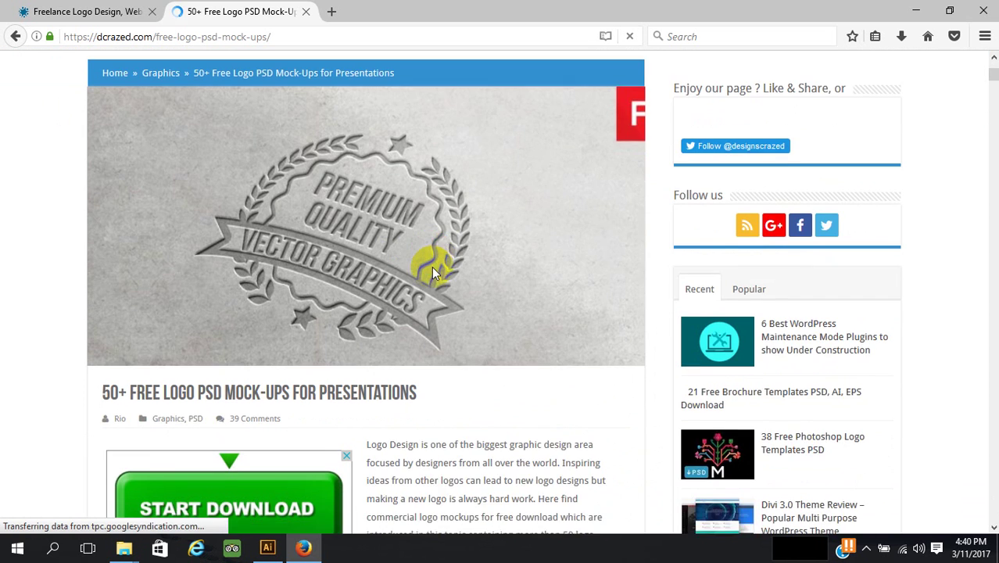
scroll(432, 270, down, 3)
scroll(434, 276, down, 8)
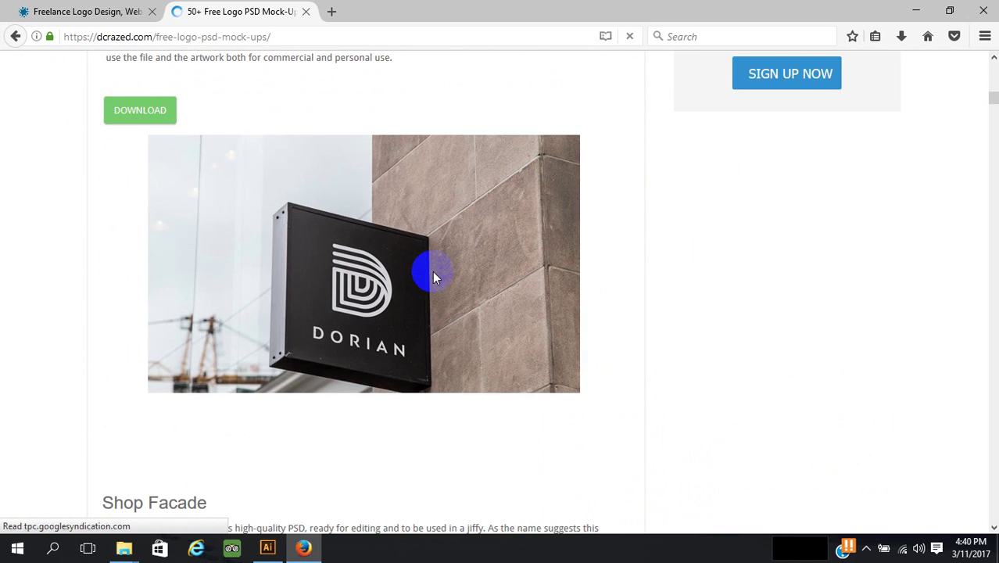
scroll(379, 334, down, 5)
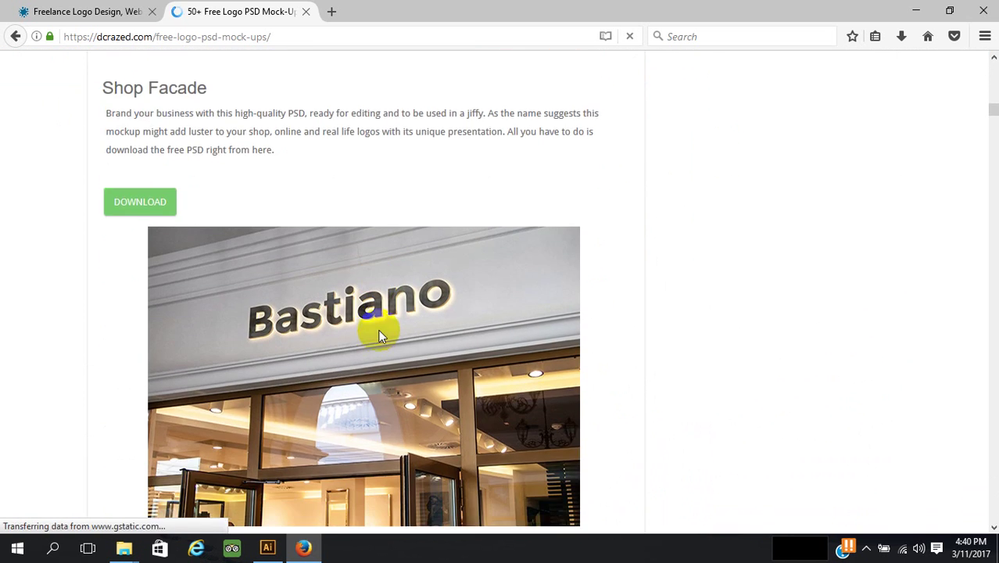
scroll(389, 331, down, 7)
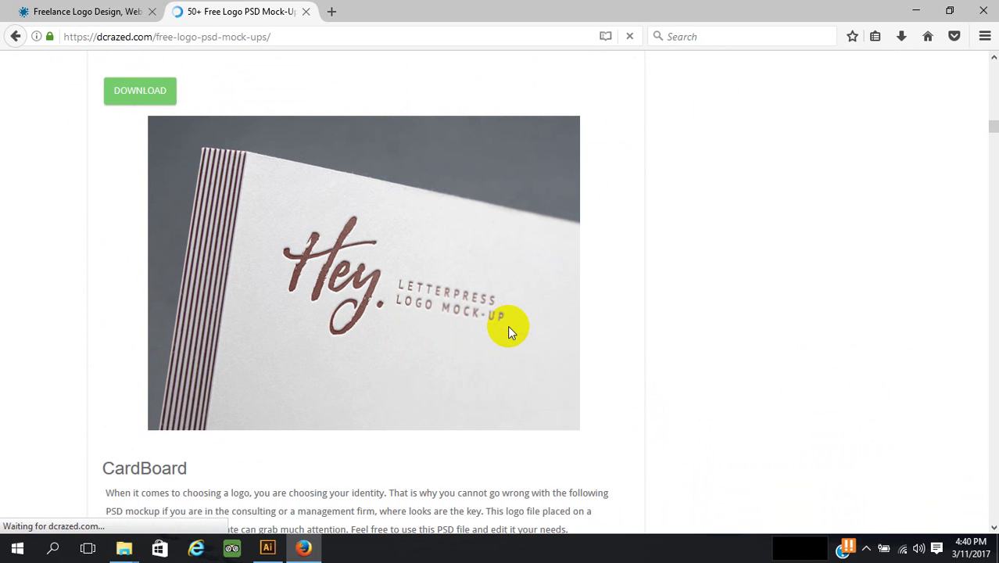
scroll(507, 327, down, 1)
scroll(508, 329, down, 6)
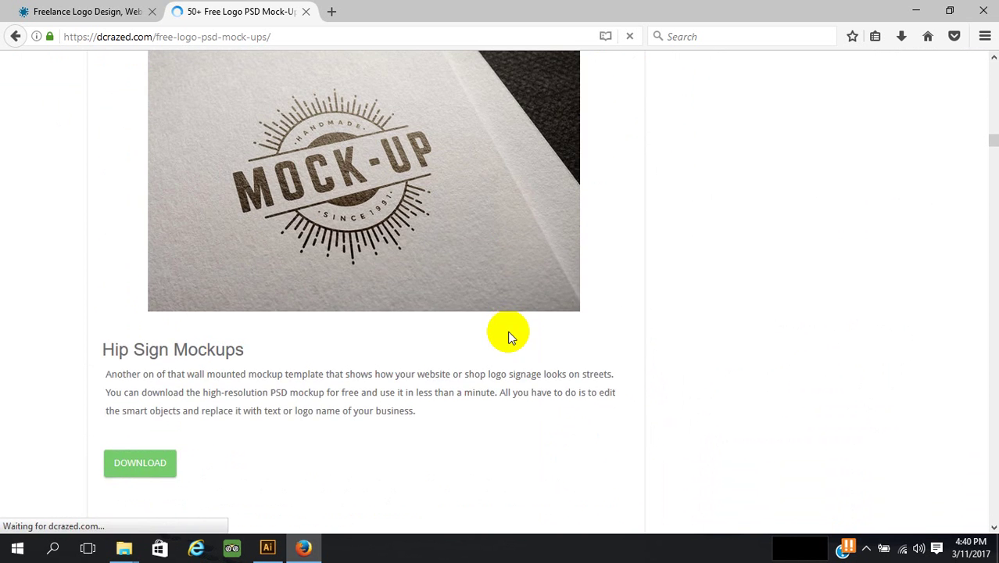
scroll(507, 330, up, 2)
scroll(507, 330, down, 2)
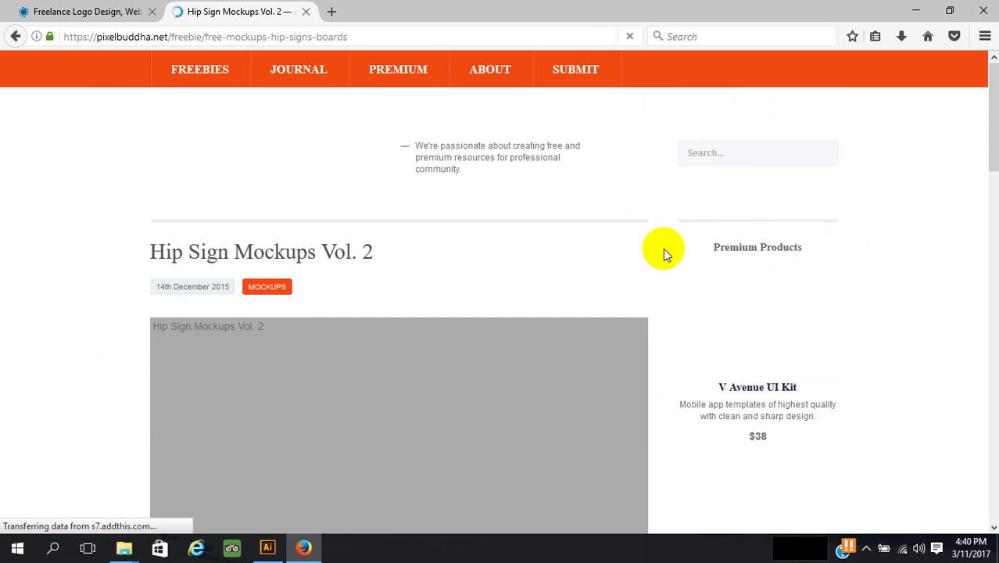
scroll(661, 248, down, 2)
scroll(661, 249, down, 2)
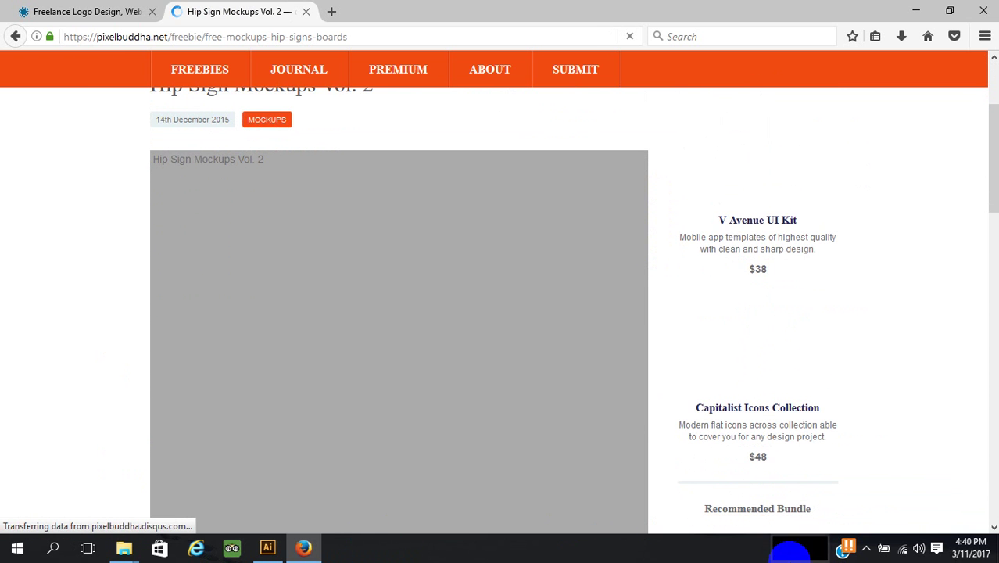
click(866, 548)
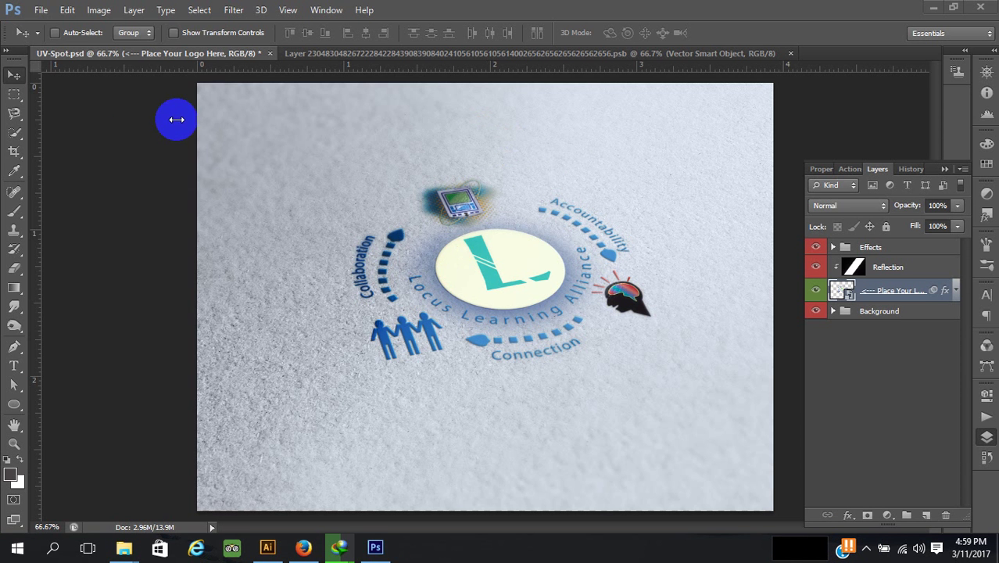
Step: In Photoshop, start saving the logo mock-up as a new Photoshop file in the design crowd competition folder inside LEDP
click(41, 9)
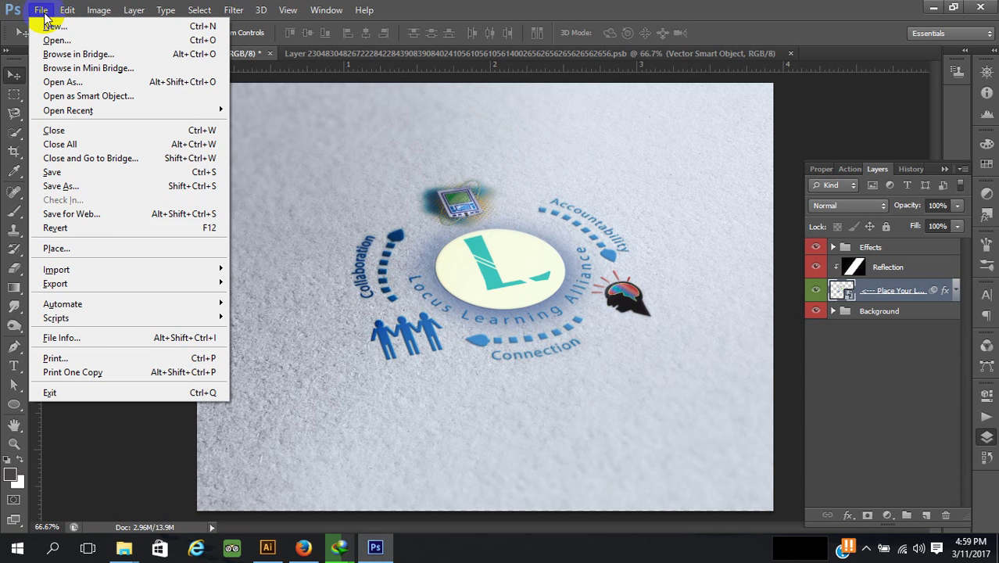
click(108, 186)
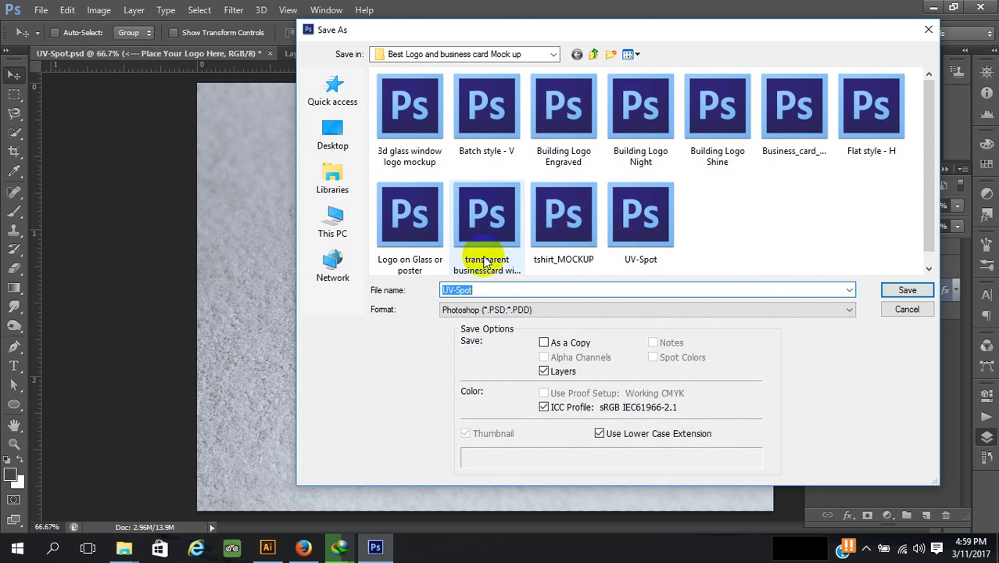
click(587, 310)
click(589, 316)
click(469, 290)
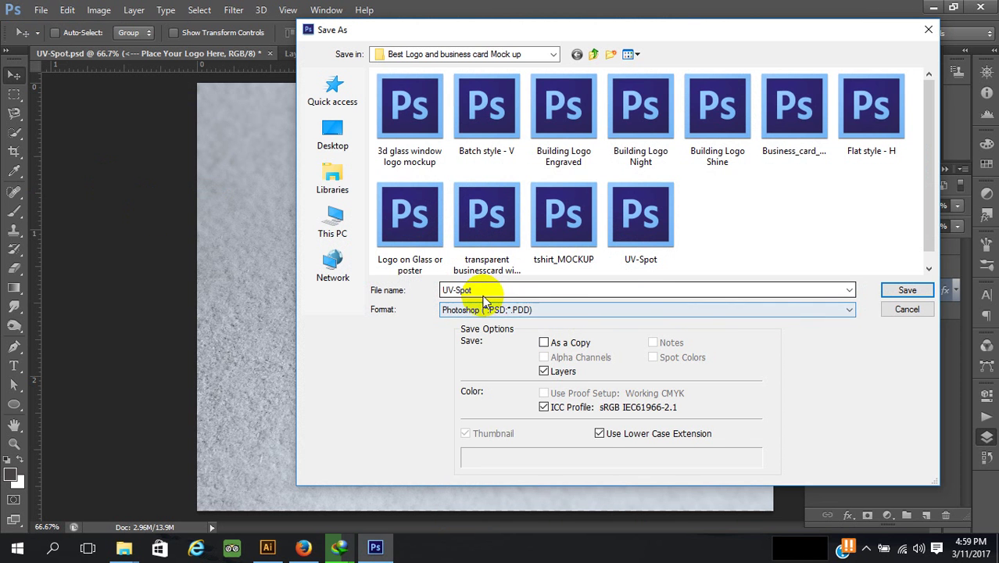
click(595, 55)
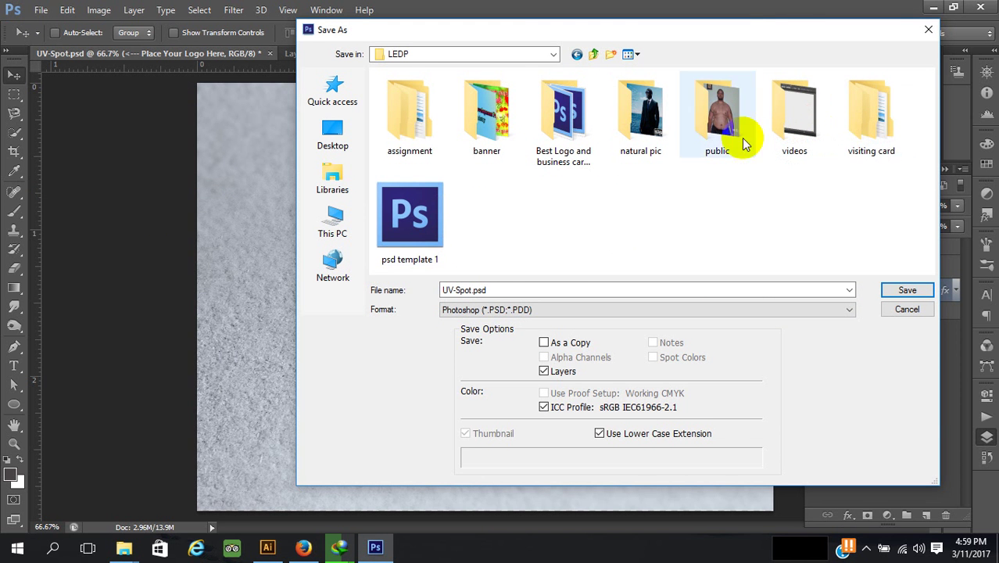
click(593, 54)
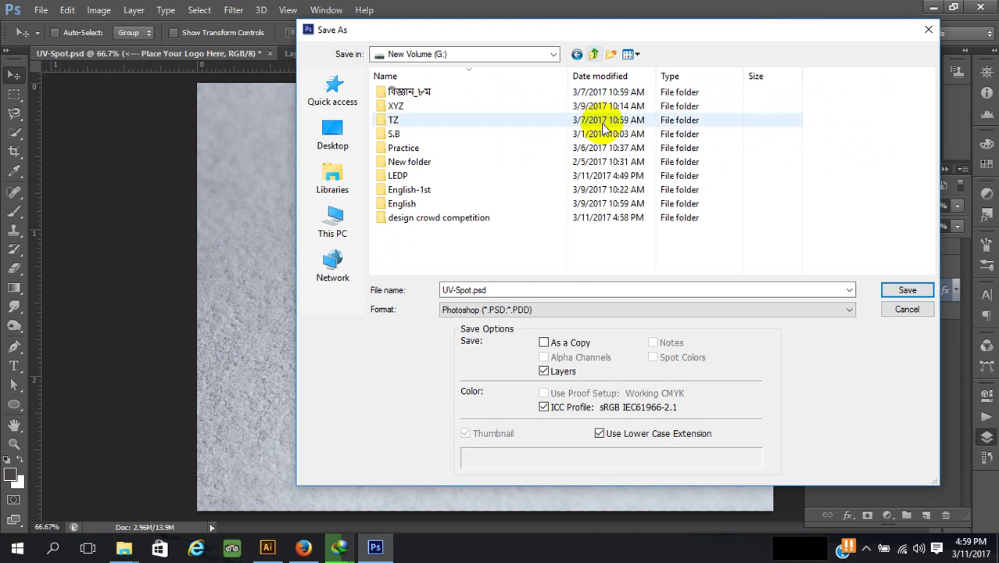
click(474, 212)
drag(473, 211, 471, 179)
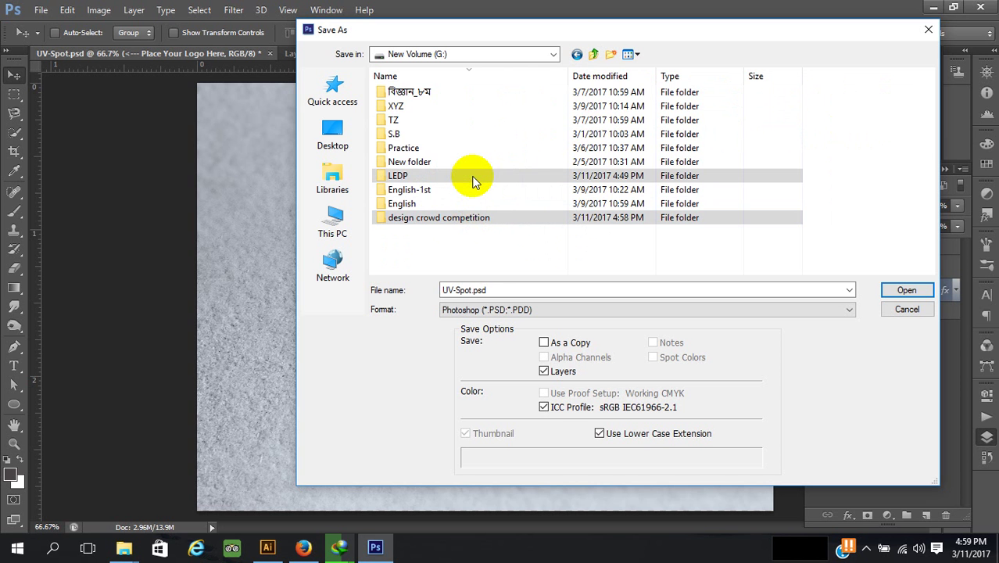
double_click(471, 179)
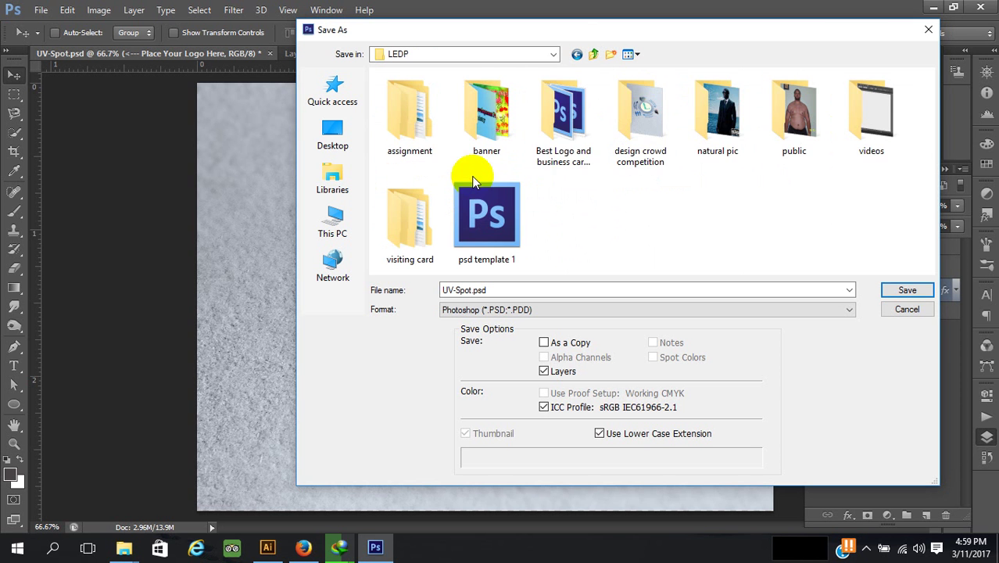
double_click(629, 92)
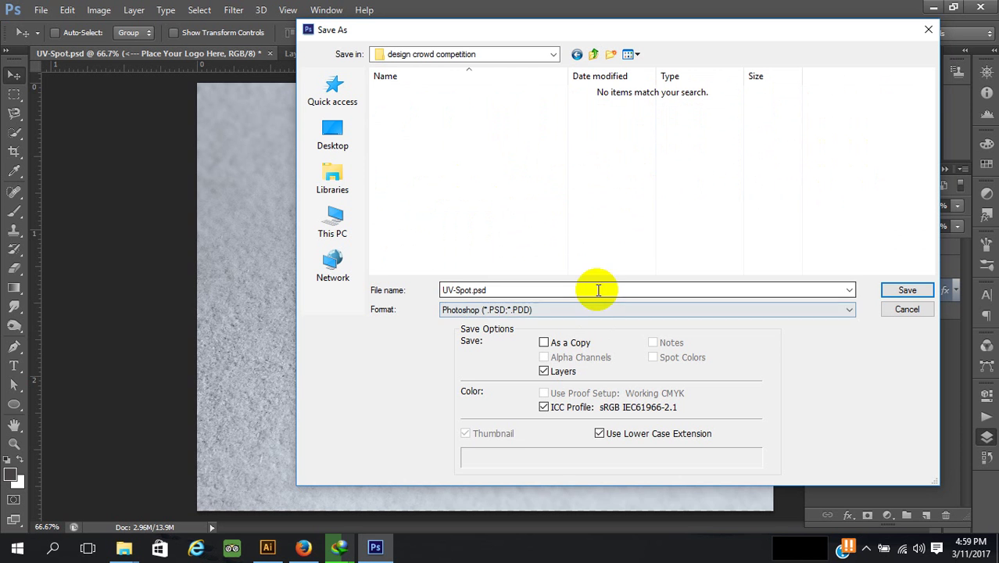
Step: Name the mock-up file Locus-learning-allience and save it as a PSD with Maximize Compatibility on
double_click(470, 291)
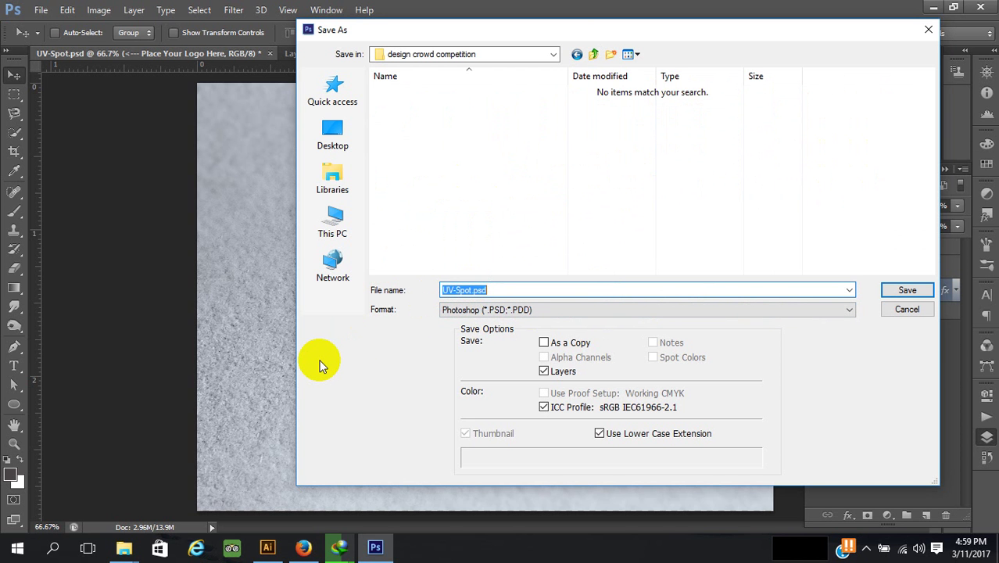
text(L)
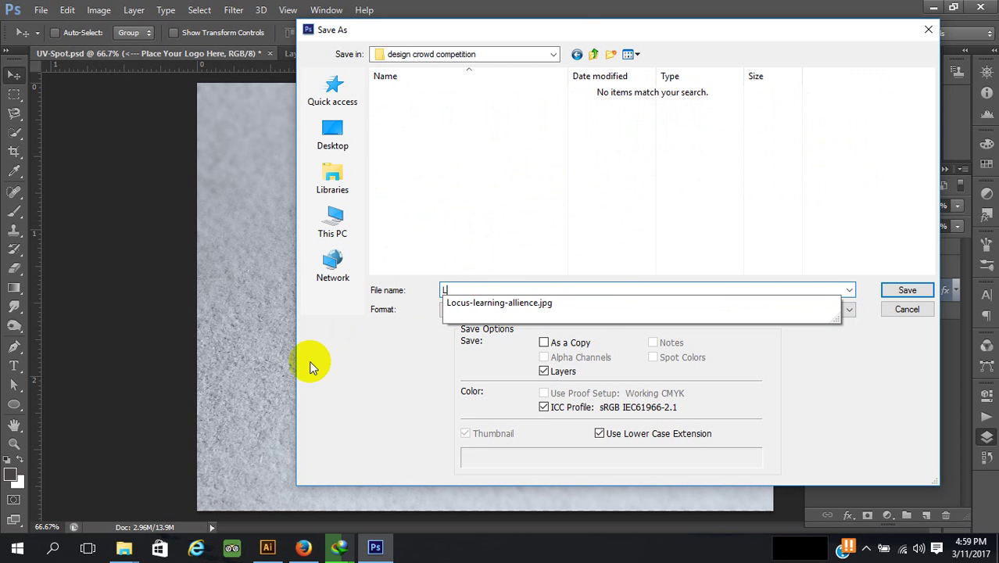
click(522, 305)
click(552, 290)
key(BackSpace)
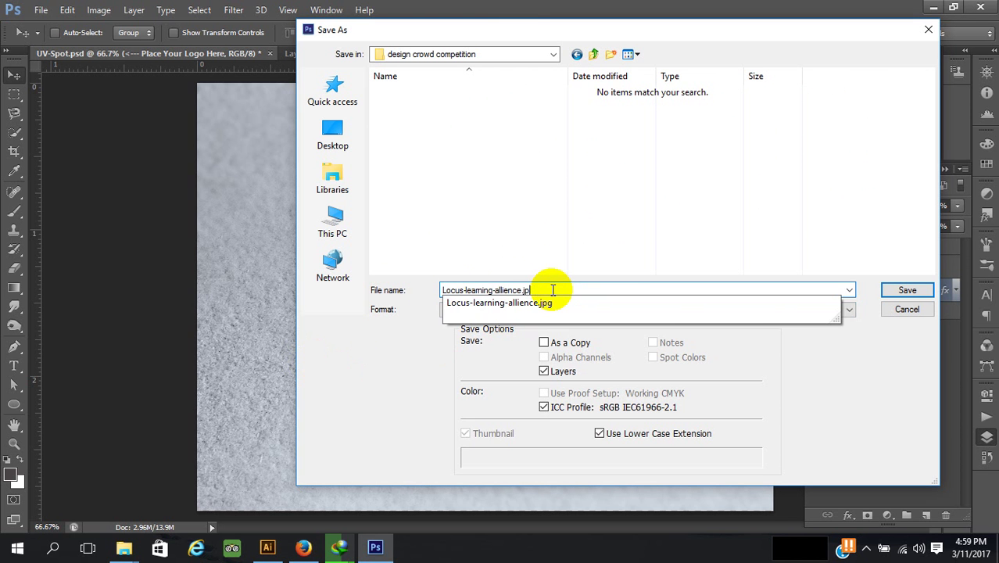
click(907, 290)
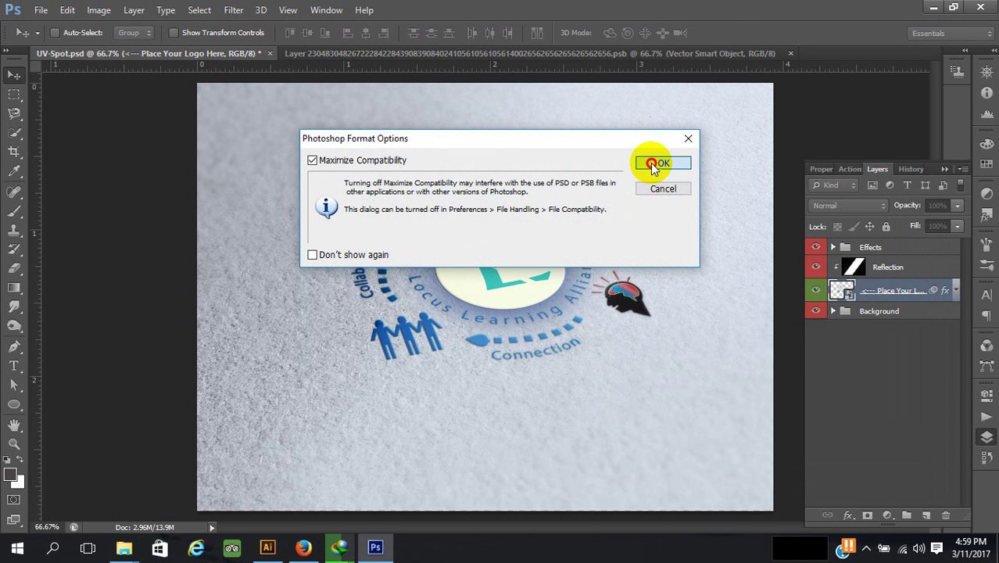
click(653, 165)
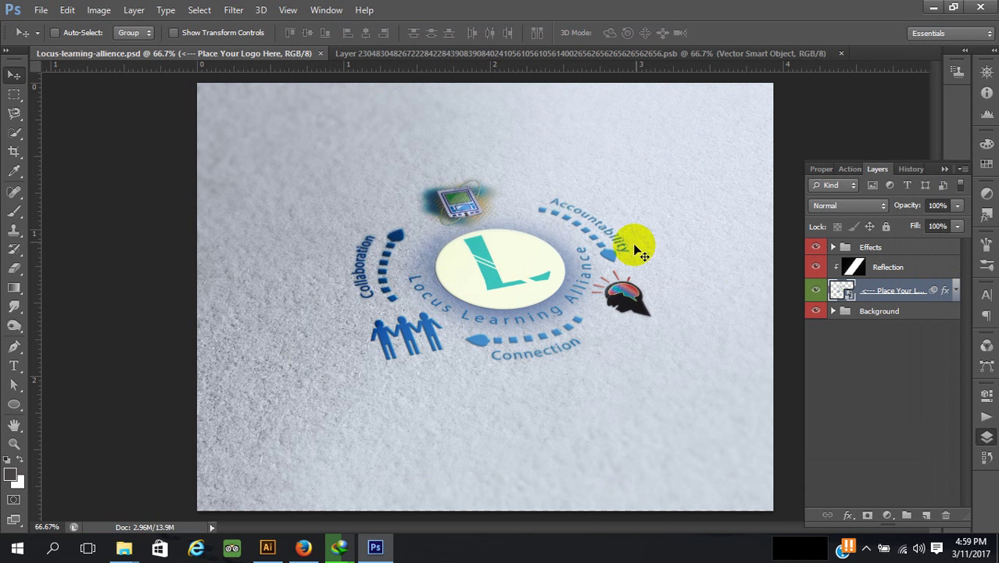
Step: Switch to Firefox and review the Student Data Consultancy logo design brief on DesignCrowd
click(303, 547)
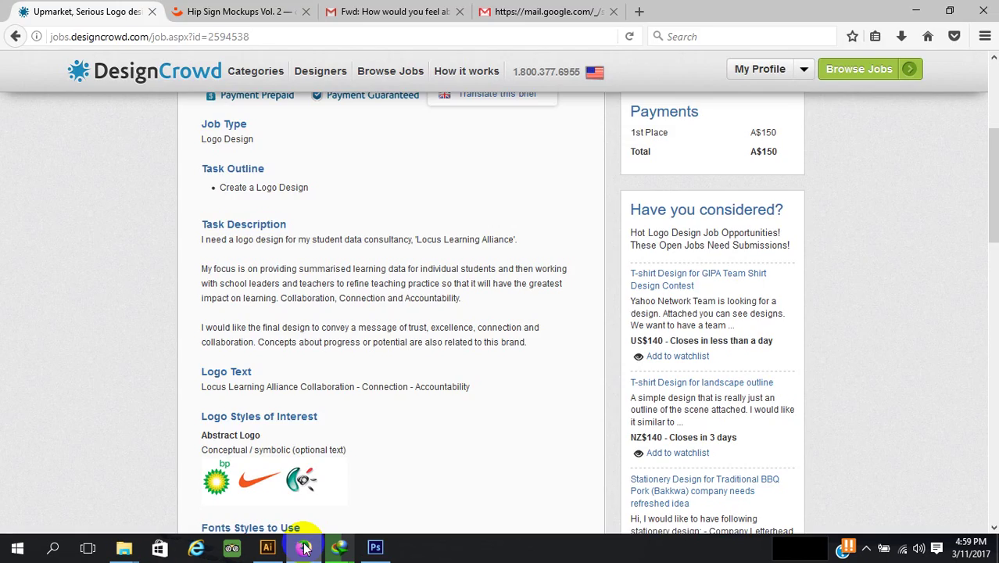
click(376, 547)
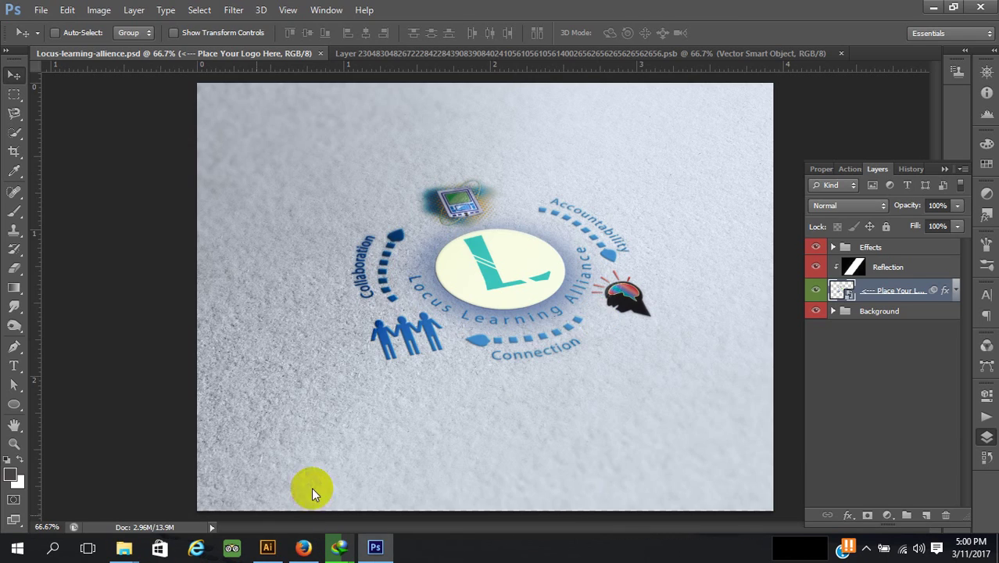
click(303, 545)
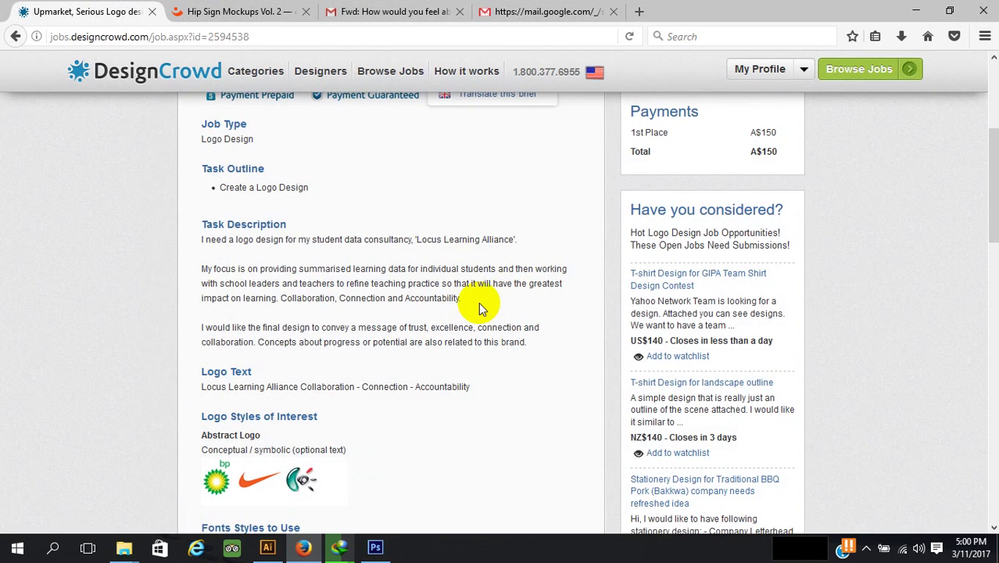
scroll(478, 307, down, 1)
scroll(479, 307, up, 5)
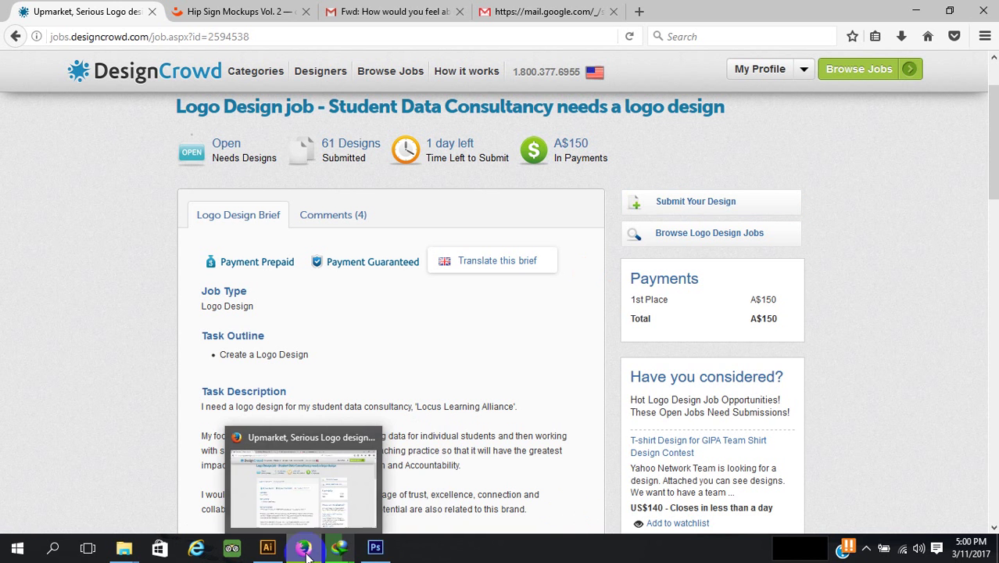
Step: Switch to Illustrator, deselect the logo artwork and show all hidden objects in the document
click(266, 548)
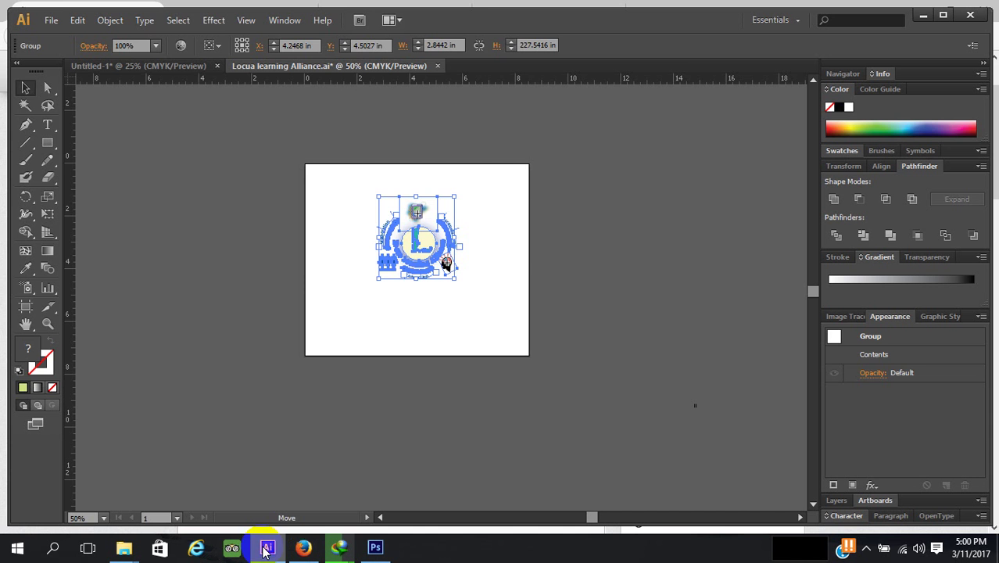
click(618, 232)
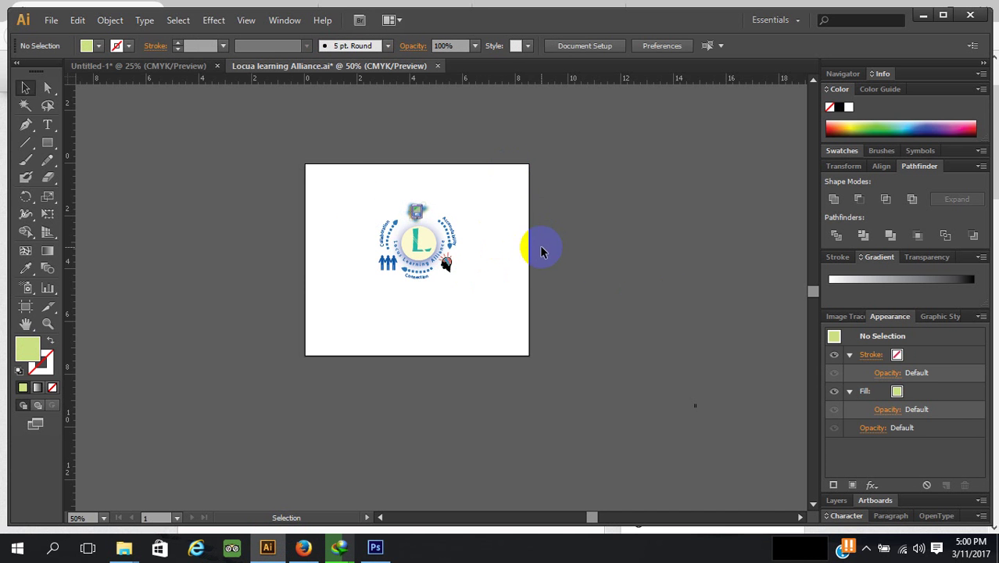
click(50, 22)
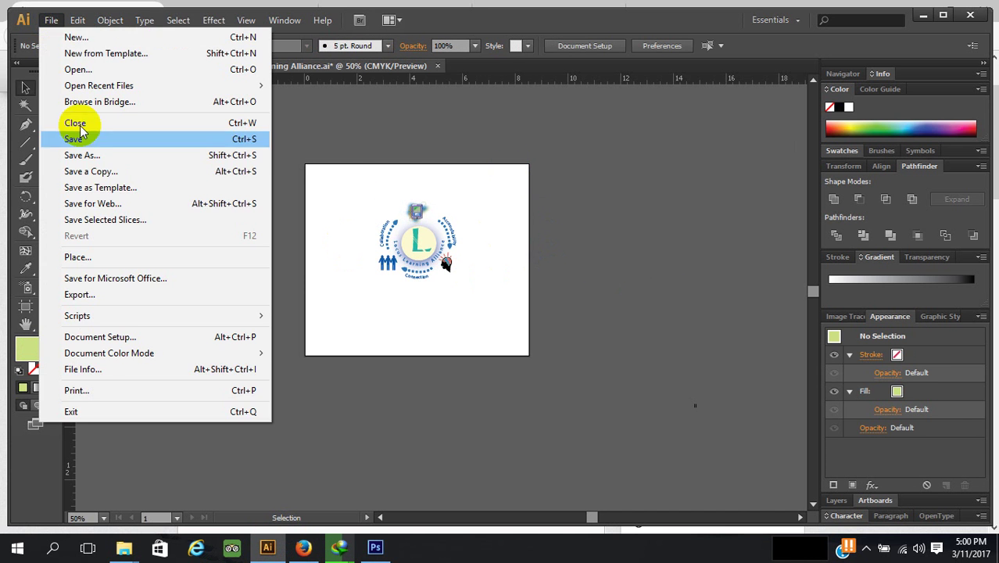
click(436, 167)
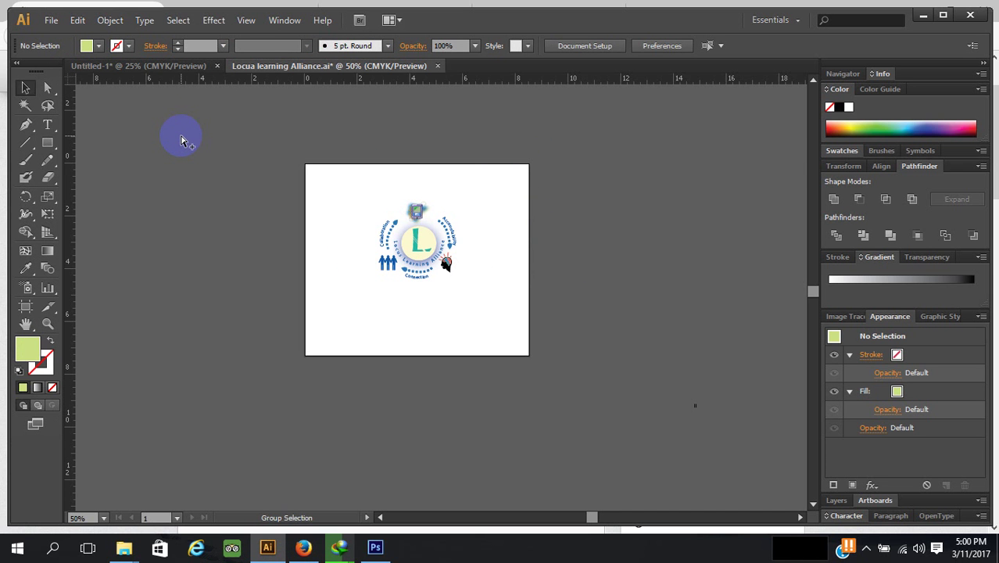
key(ctrl+alt+3)
click(630, 266)
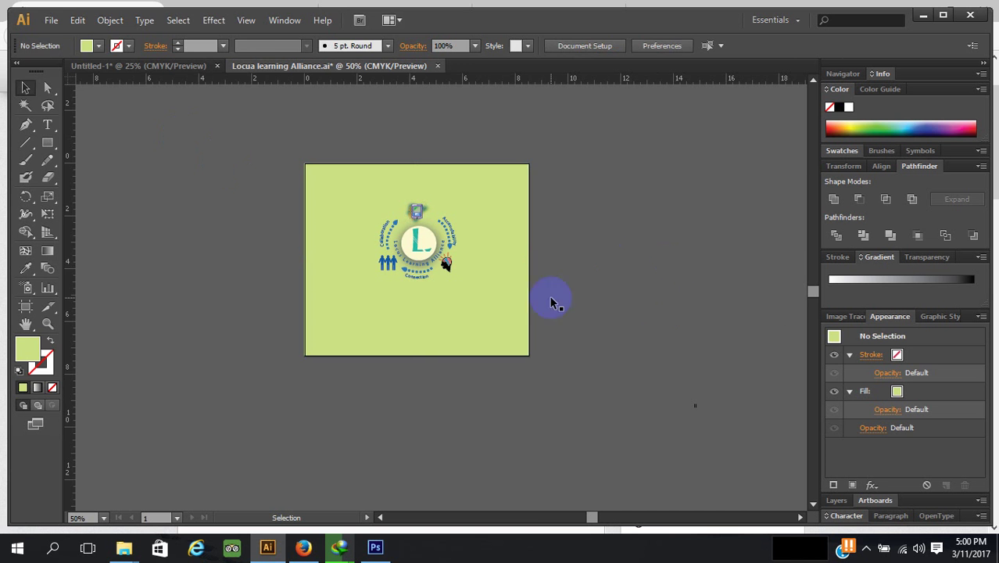
Step: Save the Illustrator logo document as Locua learning Alliance in AI format in LEDP's design crowd competition folder
click(51, 20)
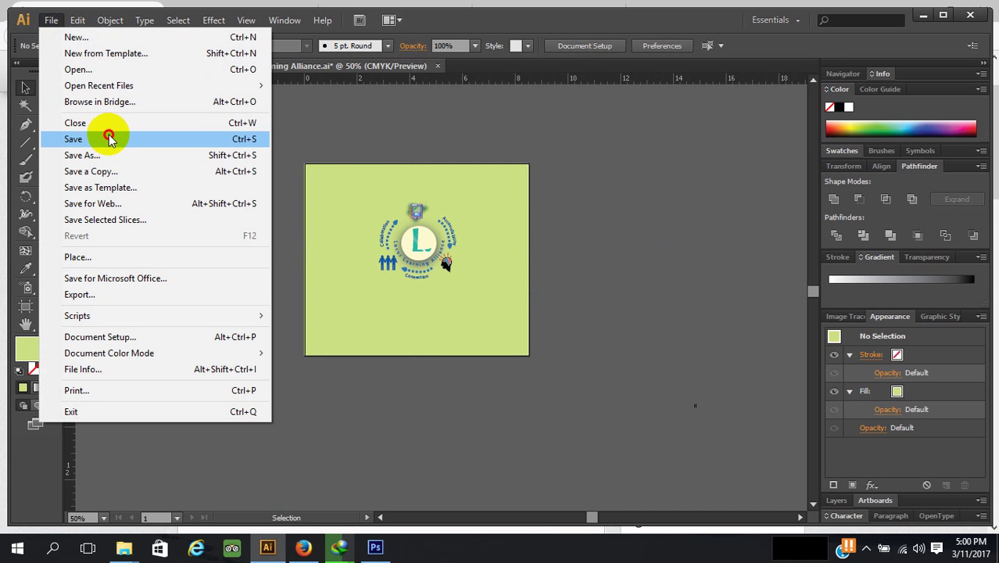
click(107, 137)
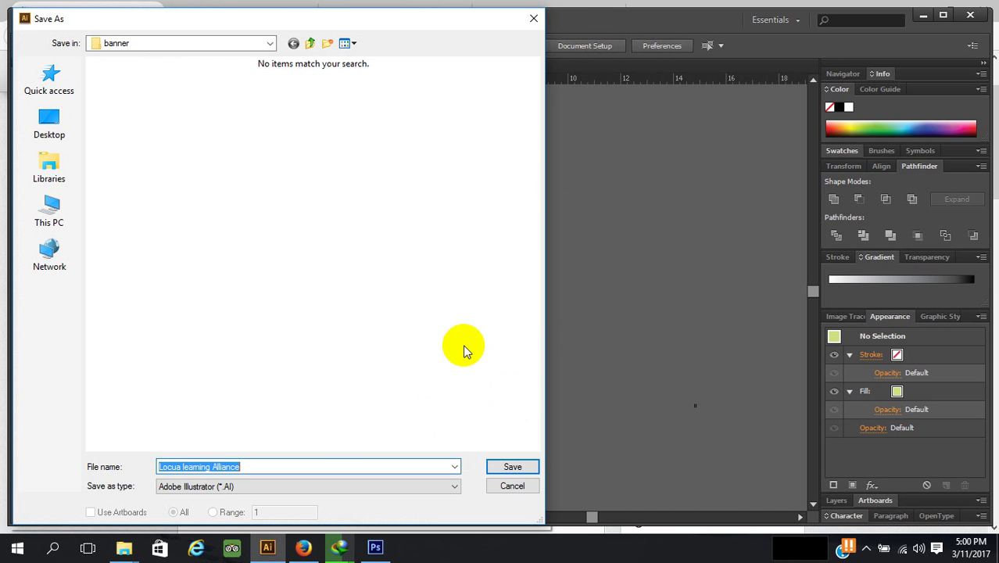
click(310, 44)
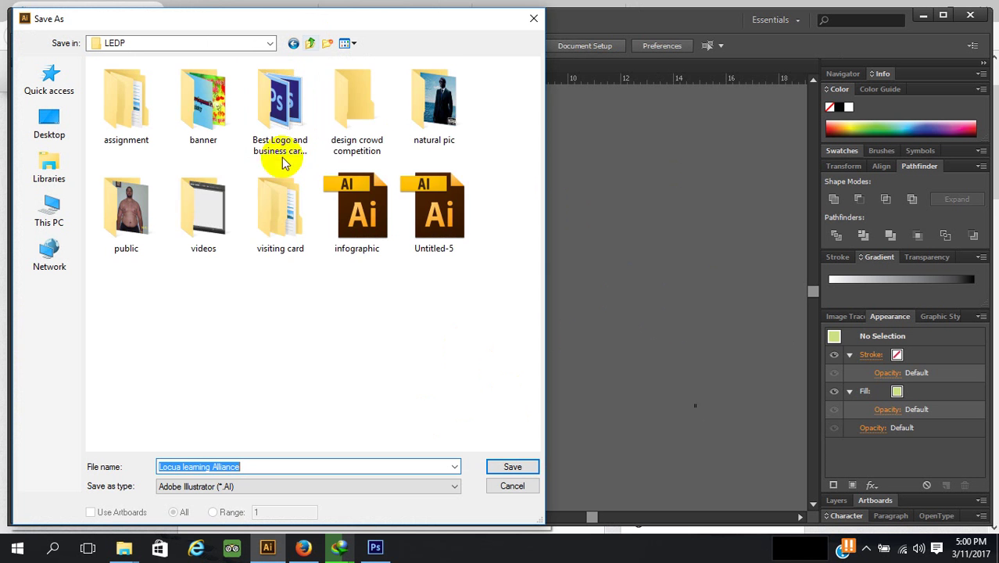
double_click(360, 123)
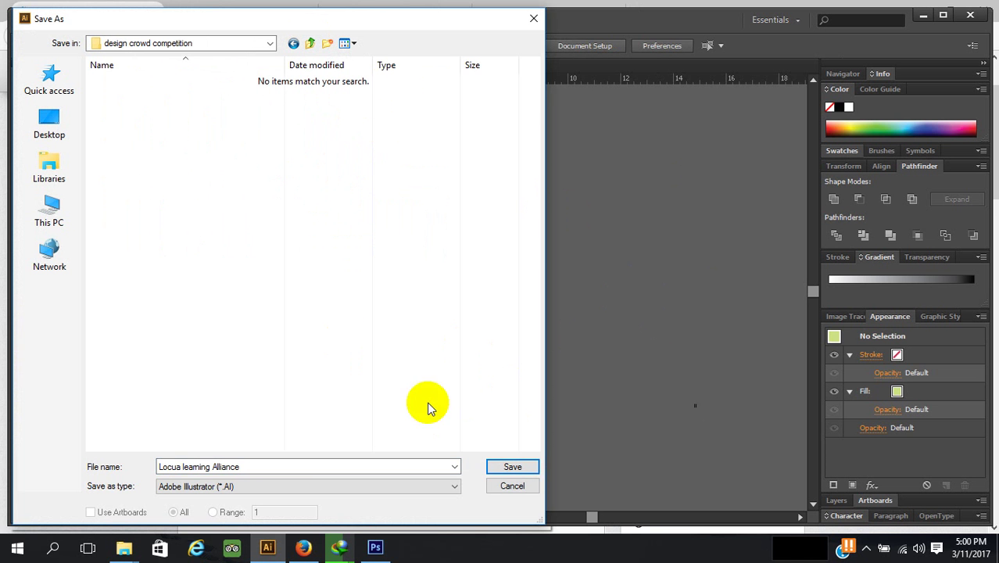
click(510, 467)
click(510, 467)
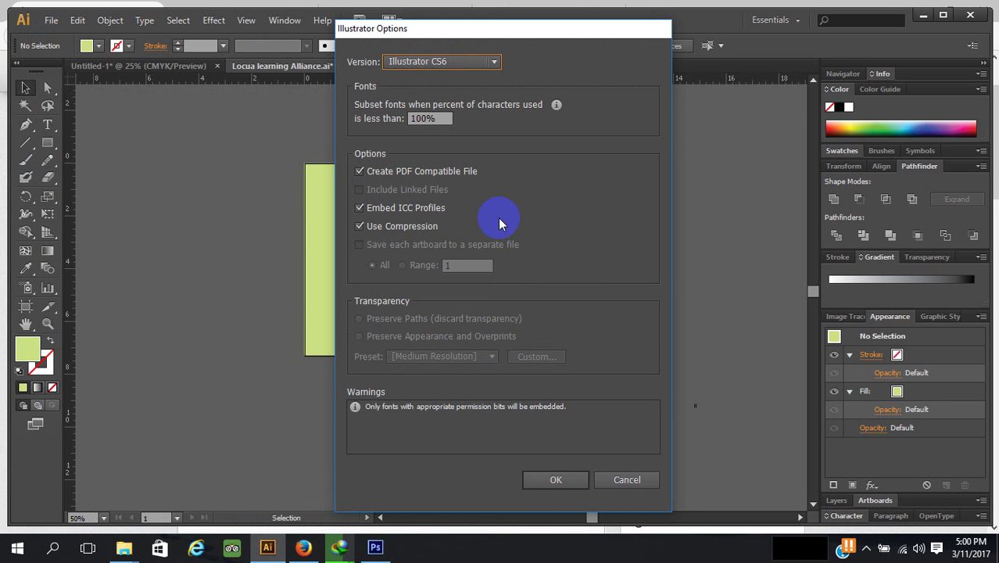
Step: Set the file version to Illustrator CS3 and complete the save
click(494, 61)
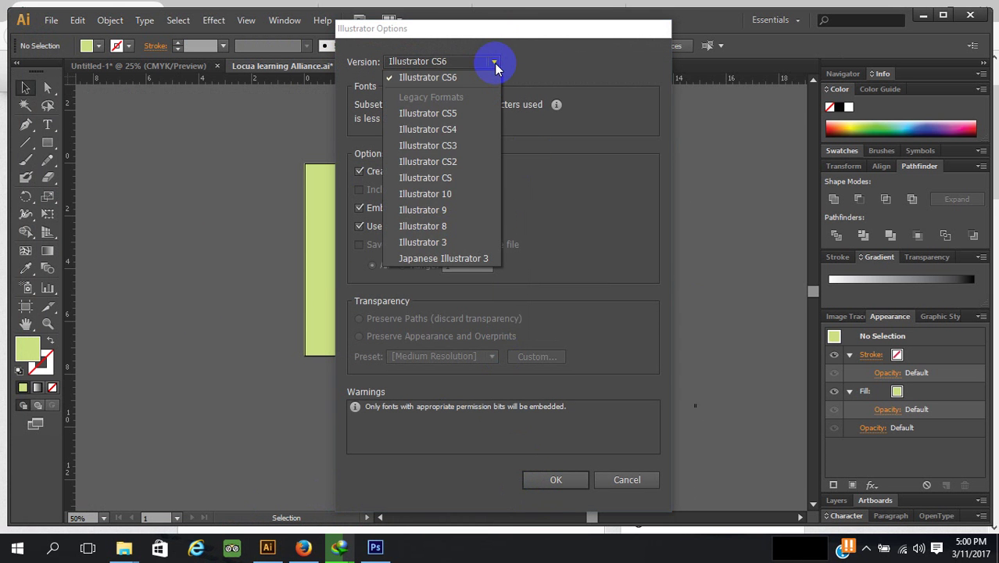
click(474, 145)
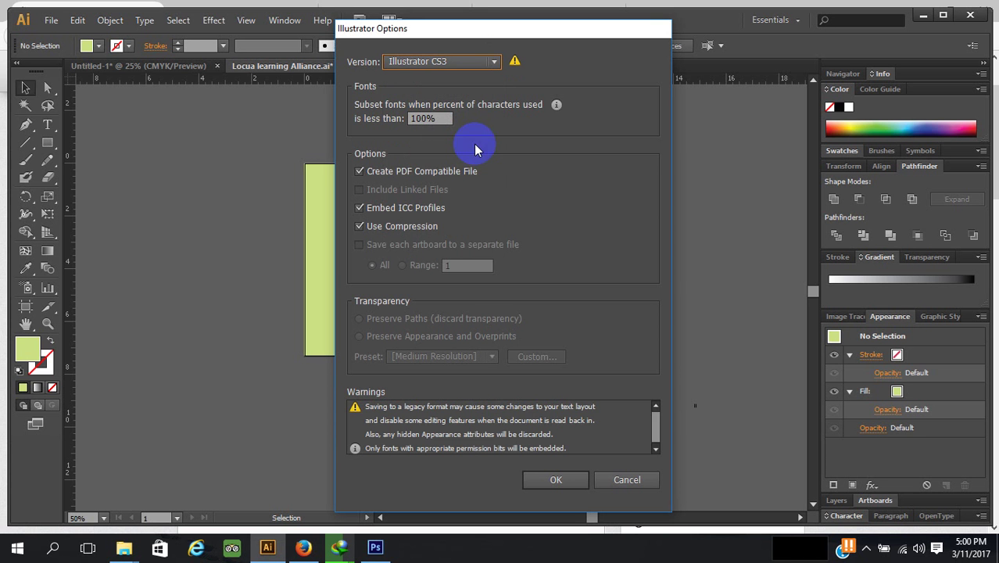
click(566, 478)
click(568, 298)
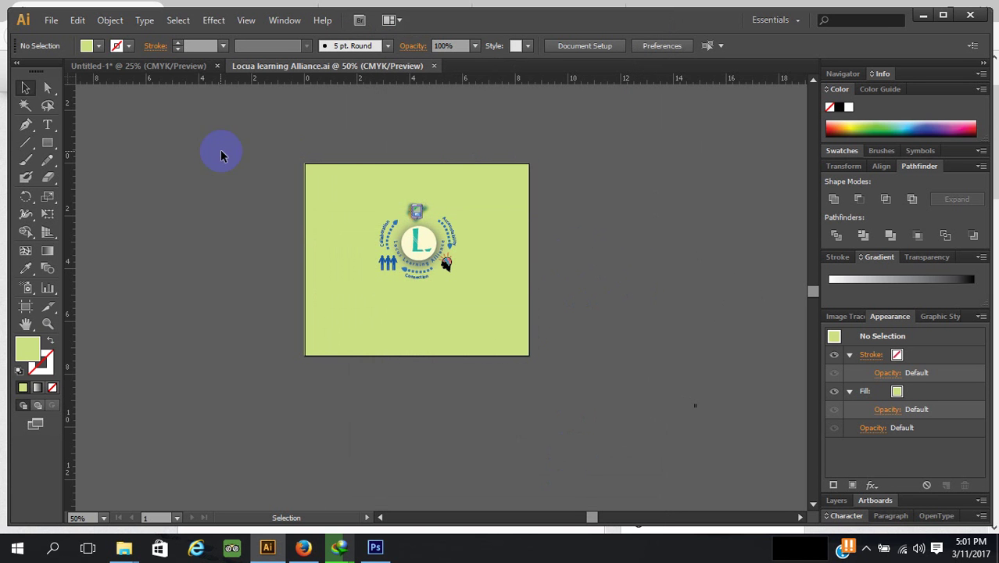
Step: Switch to Firefox and look over the DesignCrowd logo design job page with its submission option
click(305, 549)
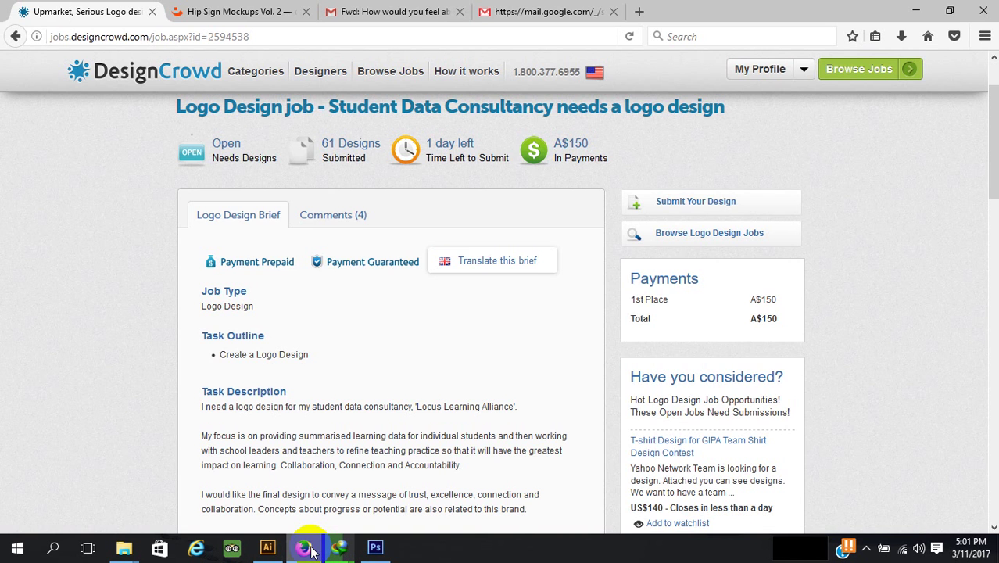
scroll(473, 281, down, 2)
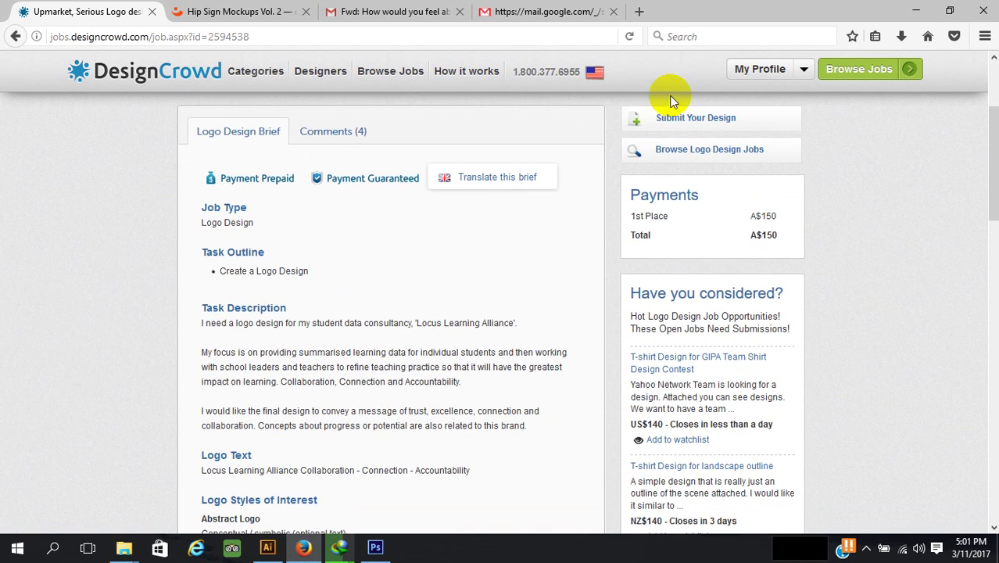
scroll(668, 117, up, 2)
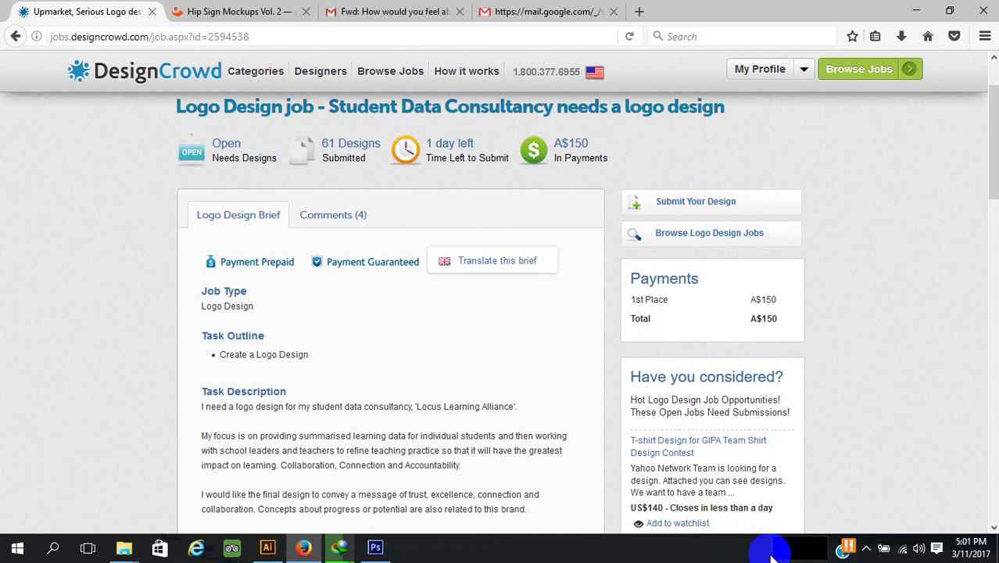
Step: Open the design submission form for the Student Data Consultancy logo job
click(712, 209)
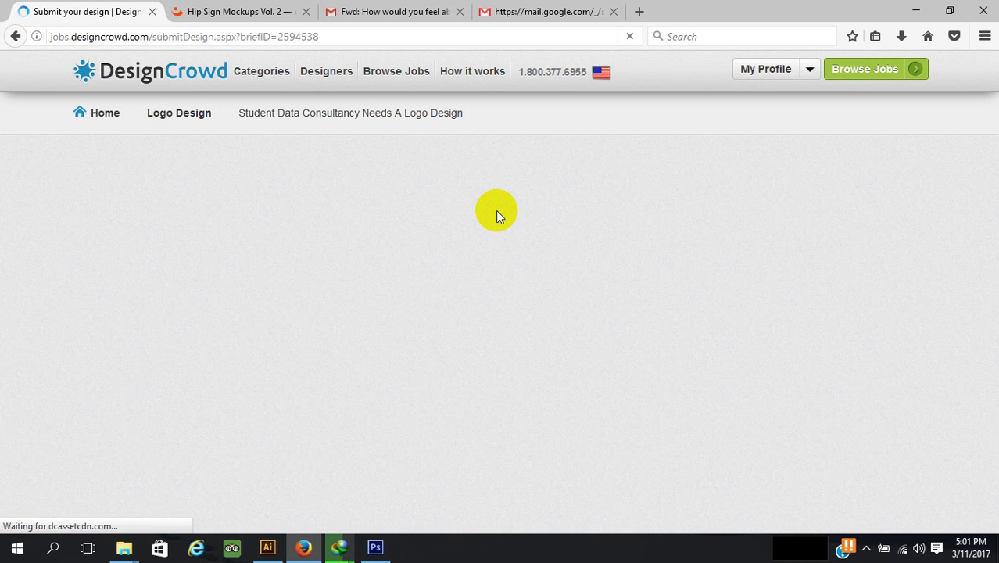
click(509, 11)
click(90, 11)
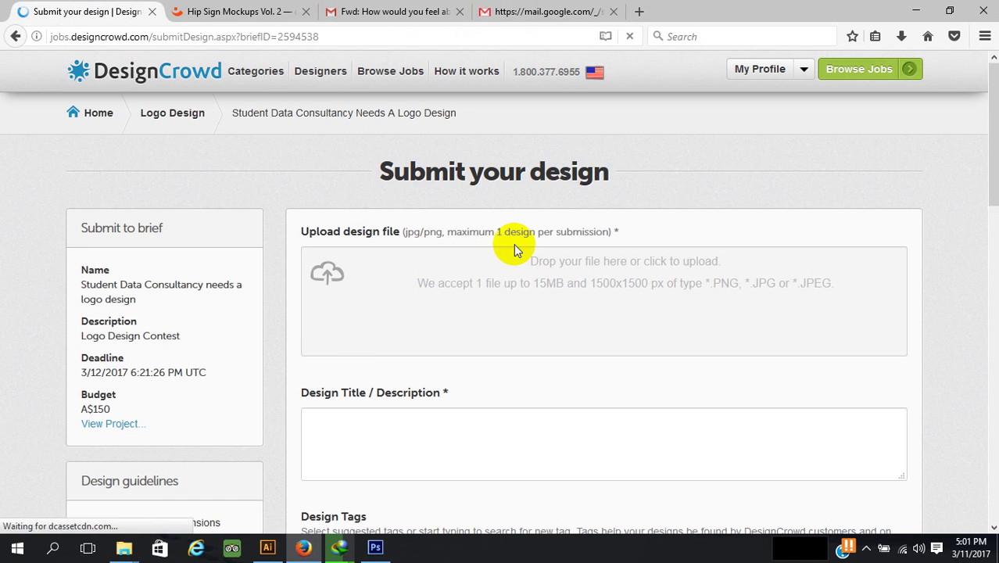
scroll(547, 244, down, 2)
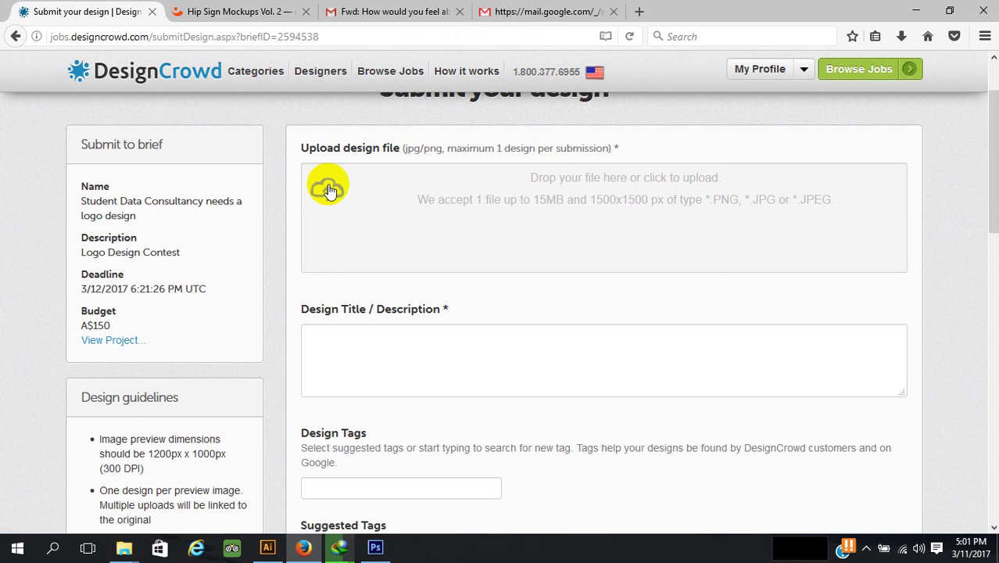
Step: Upload the Locus-learning-allience image from the design crowd competition folder inside LEDP on drive G as the design file
click(329, 190)
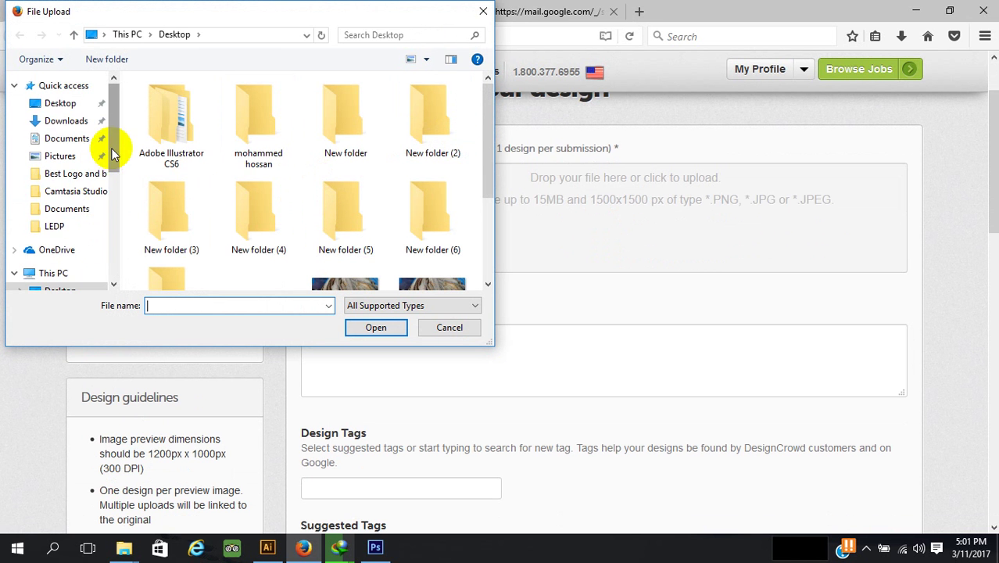
drag(113, 156, 110, 202)
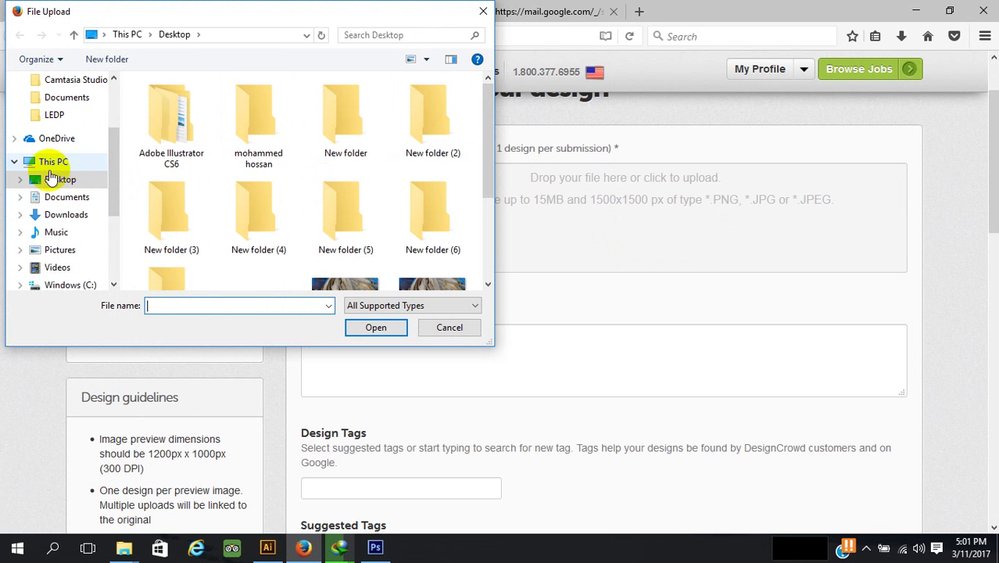
scroll(27, 203, down, 2)
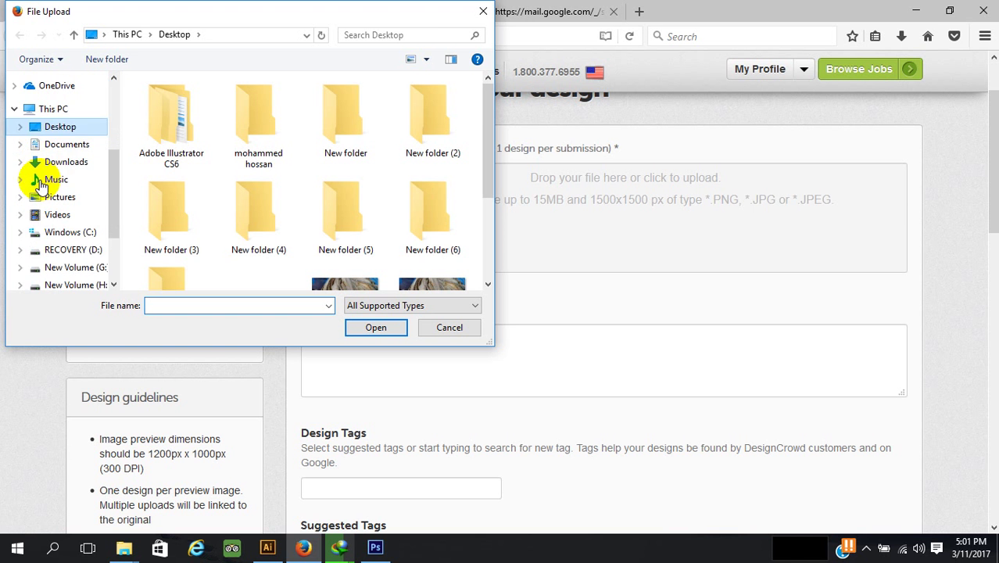
click(67, 221)
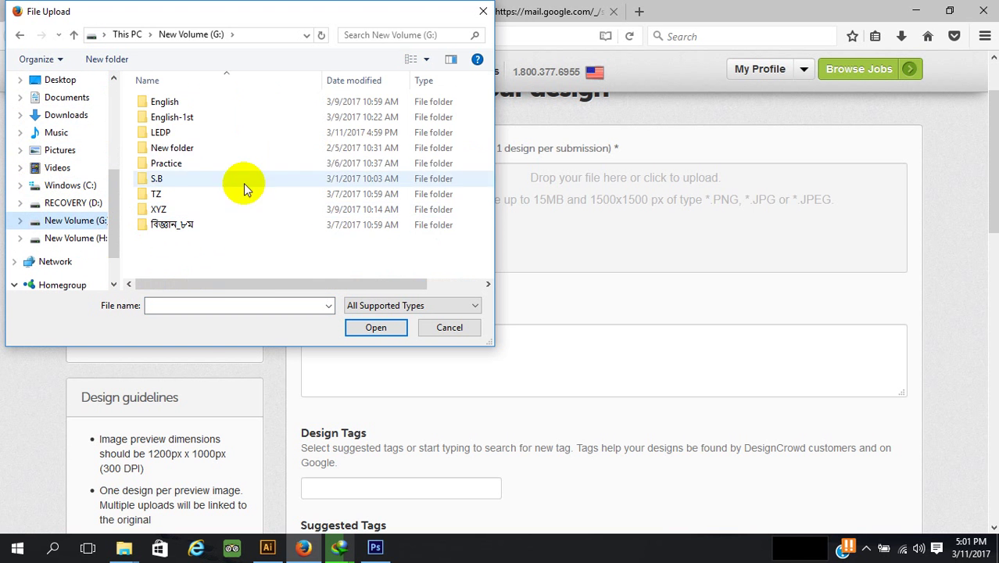
double_click(185, 130)
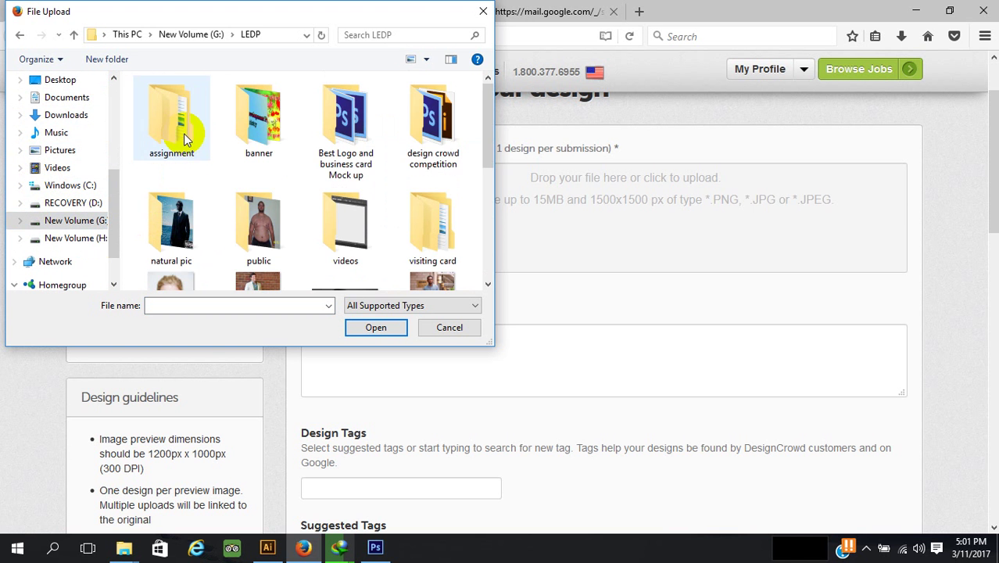
click(425, 135)
double_click(425, 134)
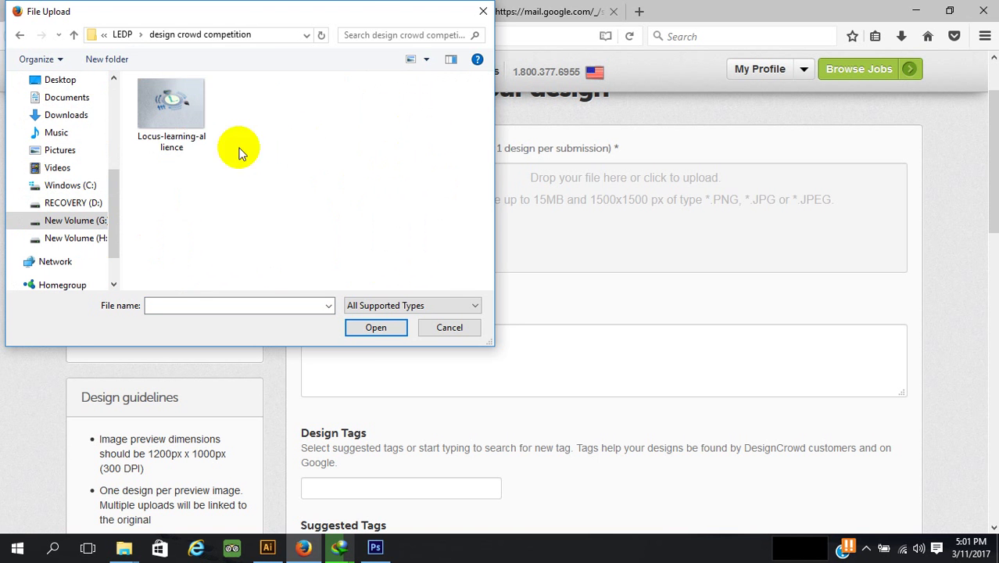
click(191, 133)
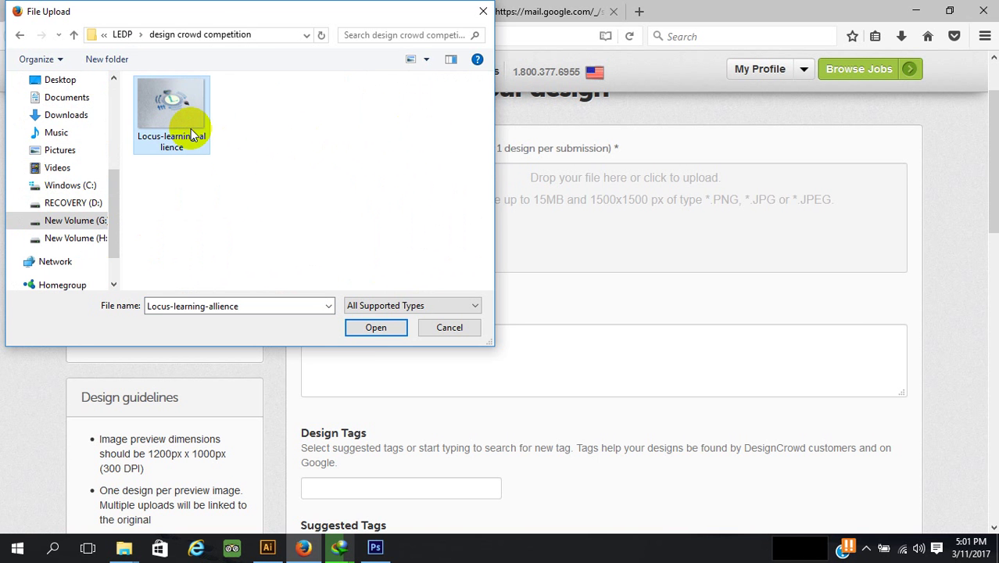
click(376, 328)
scroll(719, 286, down, 2)
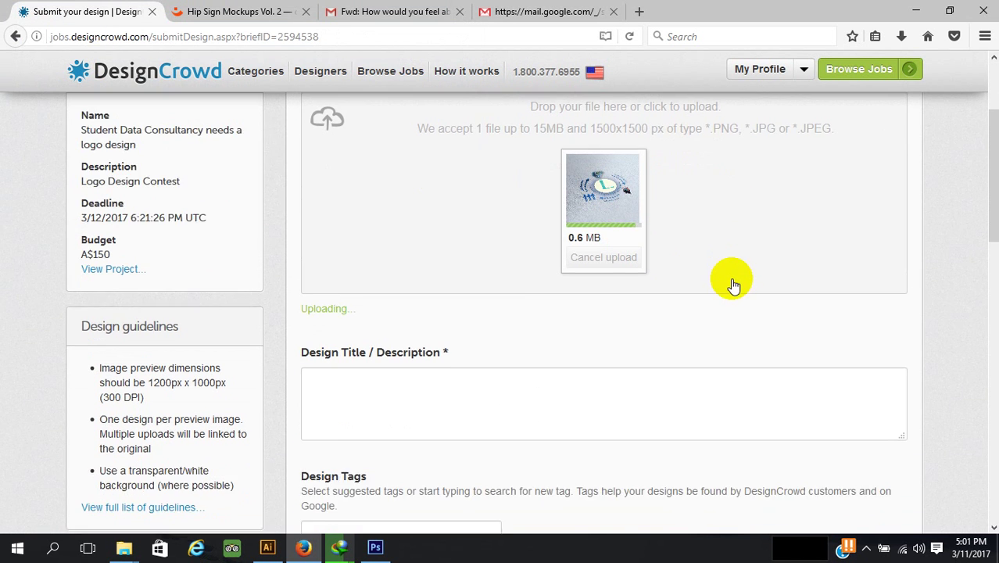
Step: Enter "Lucas Alliance" as the design title and description
scroll(733, 285, down, 2)
click(429, 290)
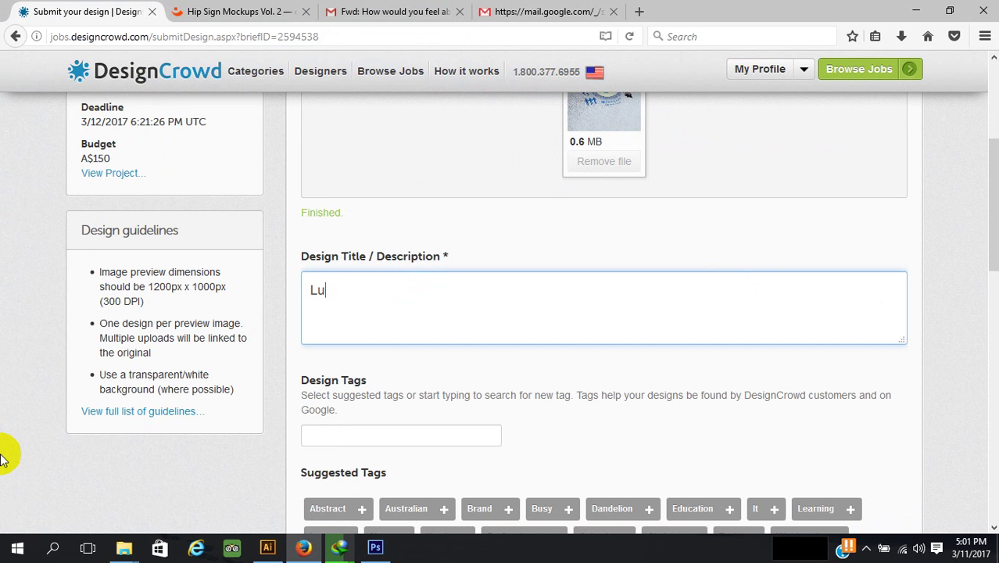
text(Lucas A)
text(lliance)
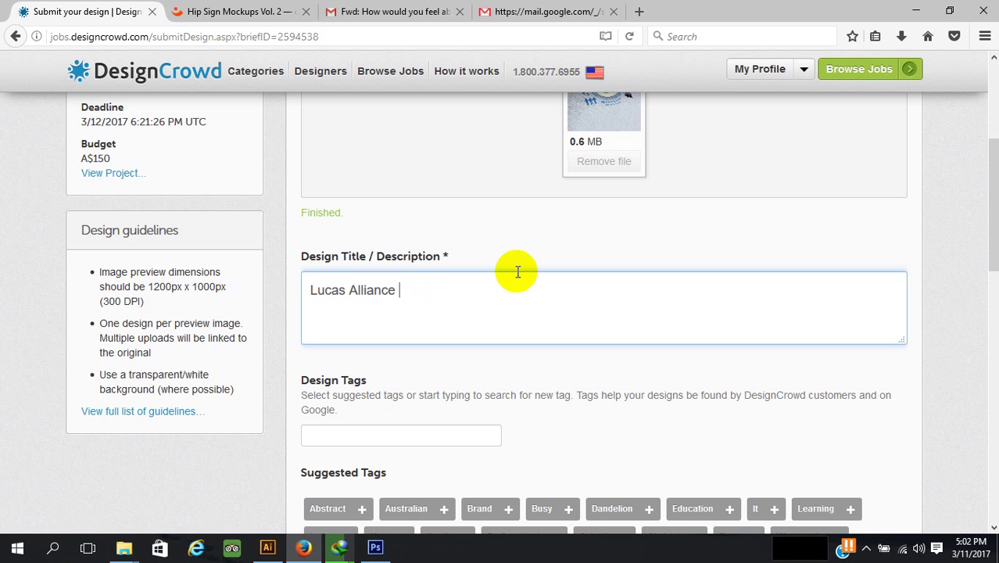
Step: Extend the design title to read "Lucas Learning Alliance Logo."
scroll(517, 274, up, 3)
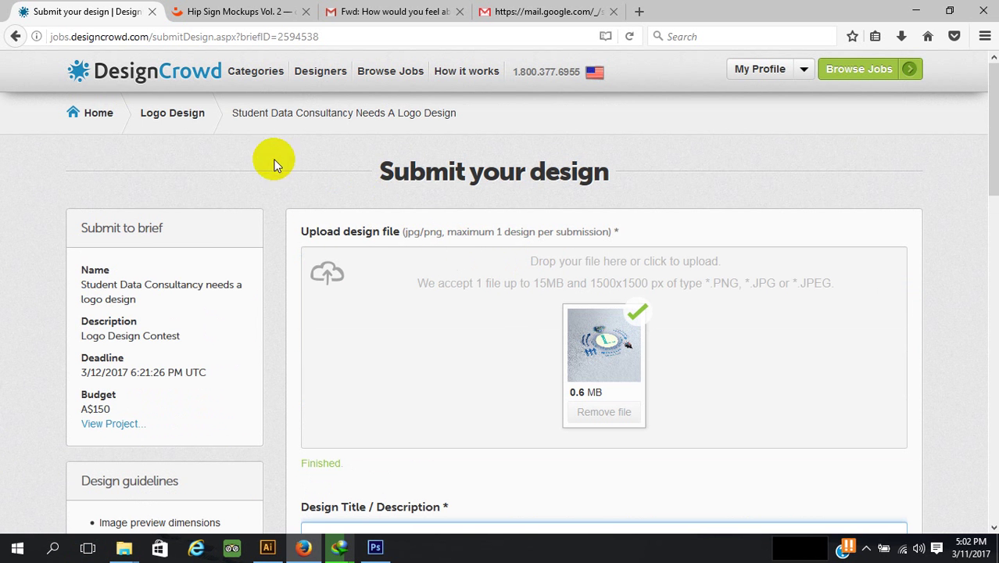
scroll(279, 257, down, 4)
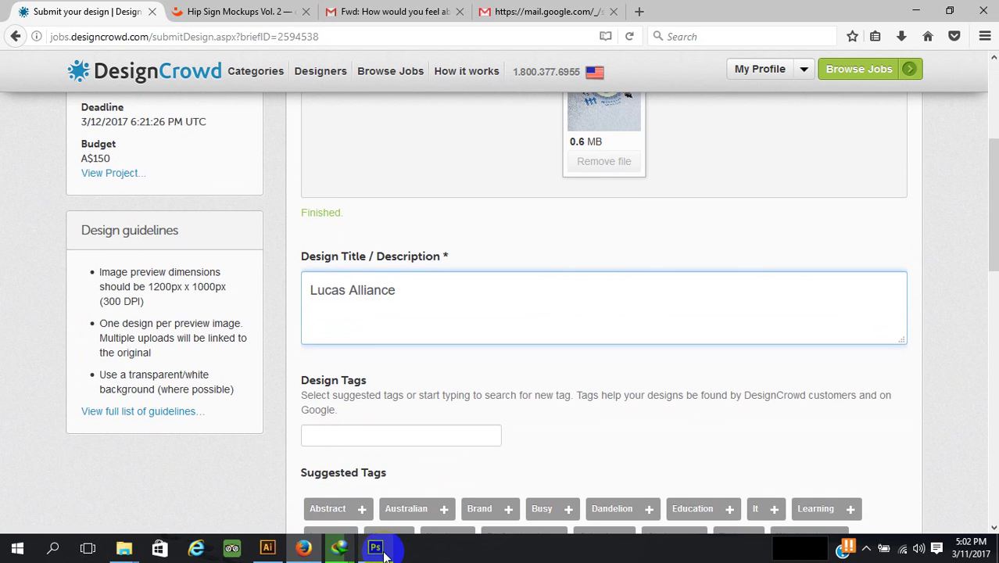
click(375, 547)
click(376, 548)
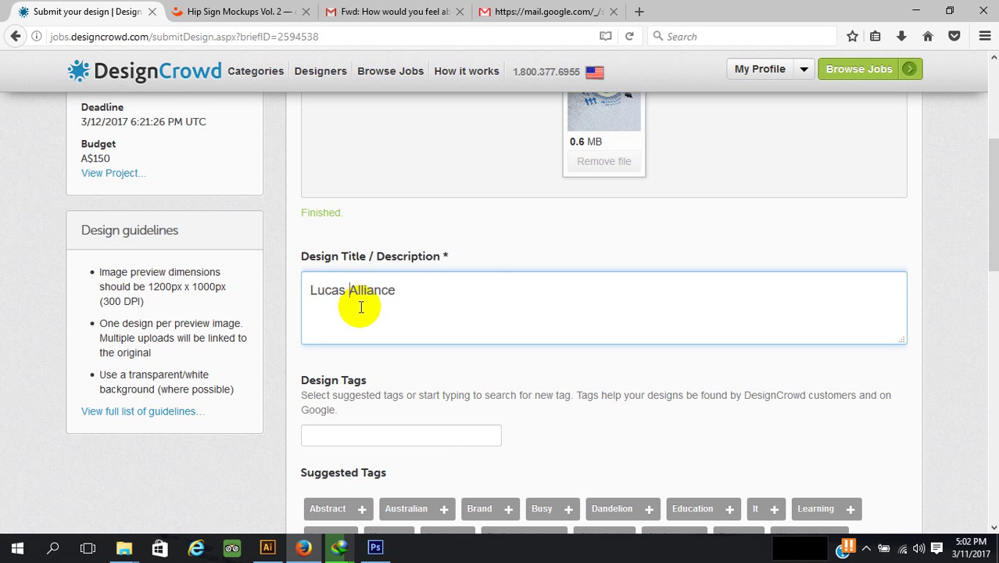
text(Learning)
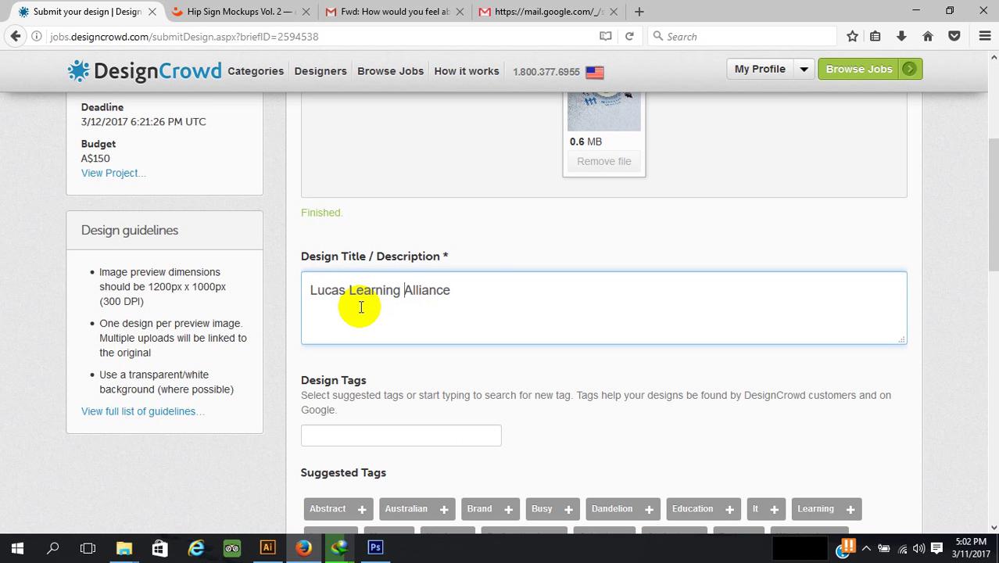
click(500, 290)
text(LO)
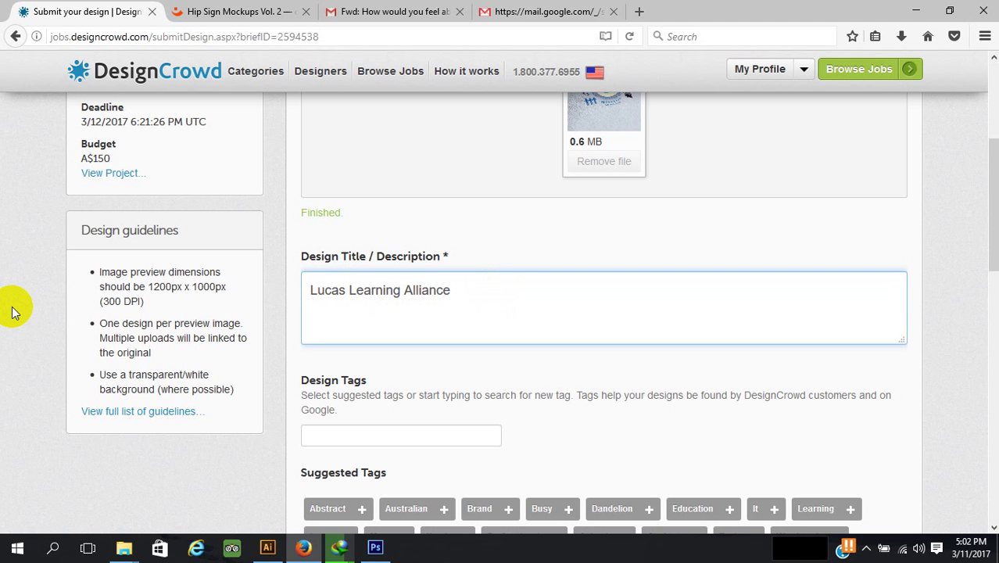
key(BackSpace)
key(BackSpace)
click(506, 290)
key(BackSpace)
Step: Try to reuse the copied title text as a custom design tag and clear the tag entry again
drag(481, 292, 293, 288)
key(ctrl+c)
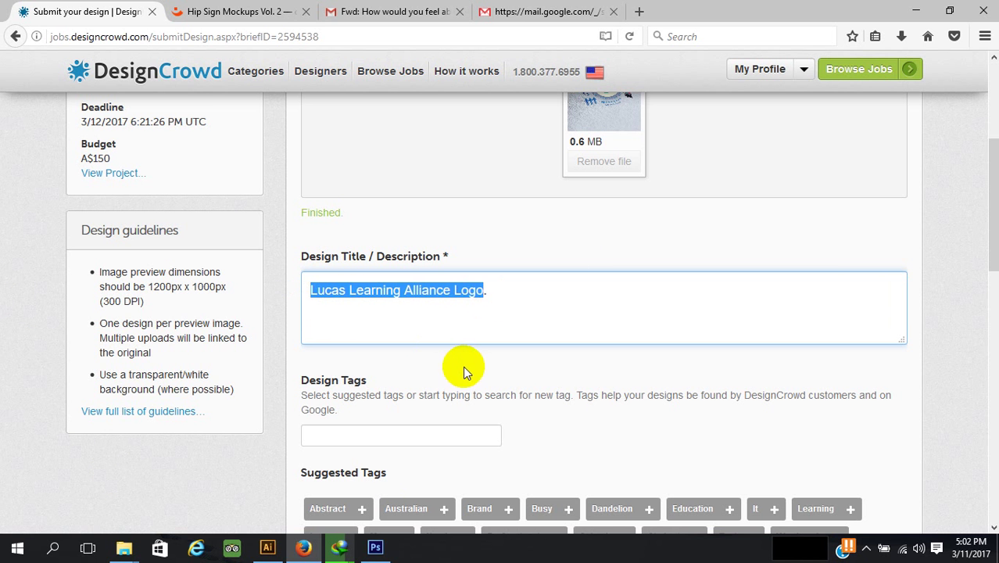
click(431, 438)
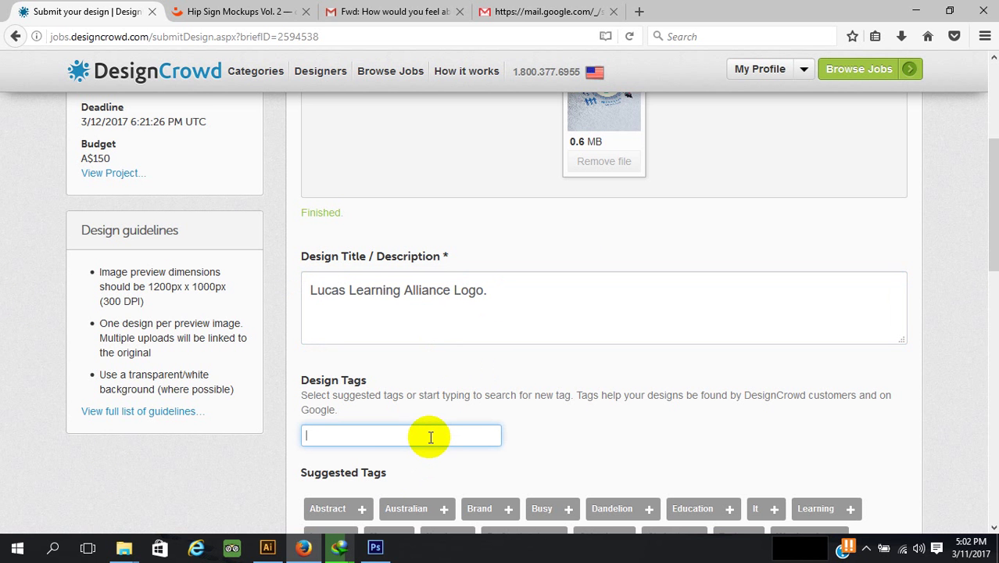
key(ctrl+v)
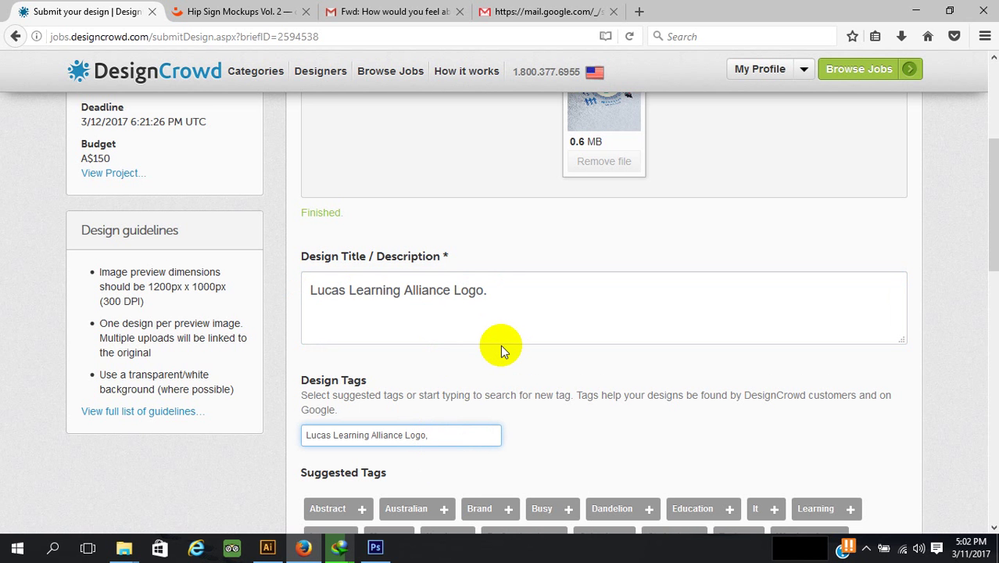
text(logo)
key(BackSpace)
key(BackSpace)
key(BackSpace)
key(BackSpace)
key(BackSpace)
key(BackSpace)
key(BackSpace)
key(BackSpace)
key(BackSpace)
key(BackSpace)
key(BackSpace)
key(BackSpace)
key(BackSpace)
key(BackSpace)
key(BackSpace)
key(BackSpace)
key(BackSpace)
key(BackSpace)
key(BackSpace)
key(BackSpace)
key(BackSpace)
key(BackSpace)
key(BackSpace)
key(BackSpace)
key(BackSpace)
key(BackSpace)
key(BackSpace)
key(BackSpace)
key(BackSpace)
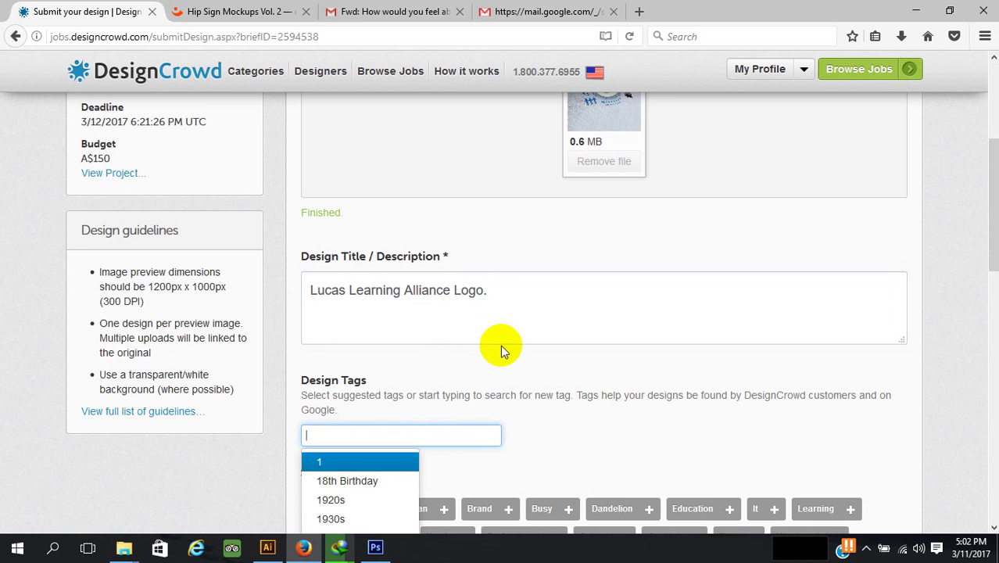
Step: Add the suggested tags Text, Logo, Professional, Brand and Learning to the design
scroll(577, 369, down, 3)
scroll(576, 366, down, 3)
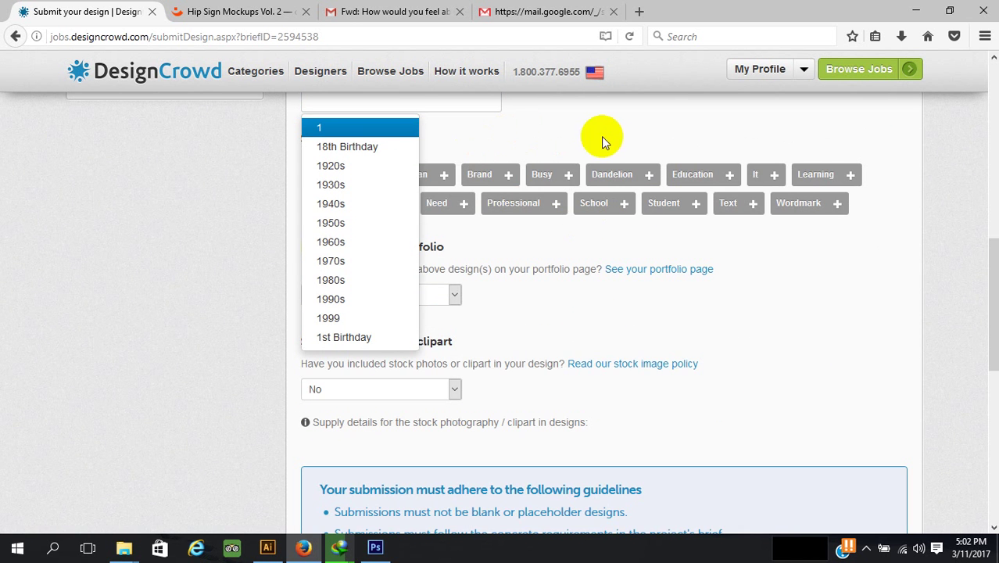
click(752, 205)
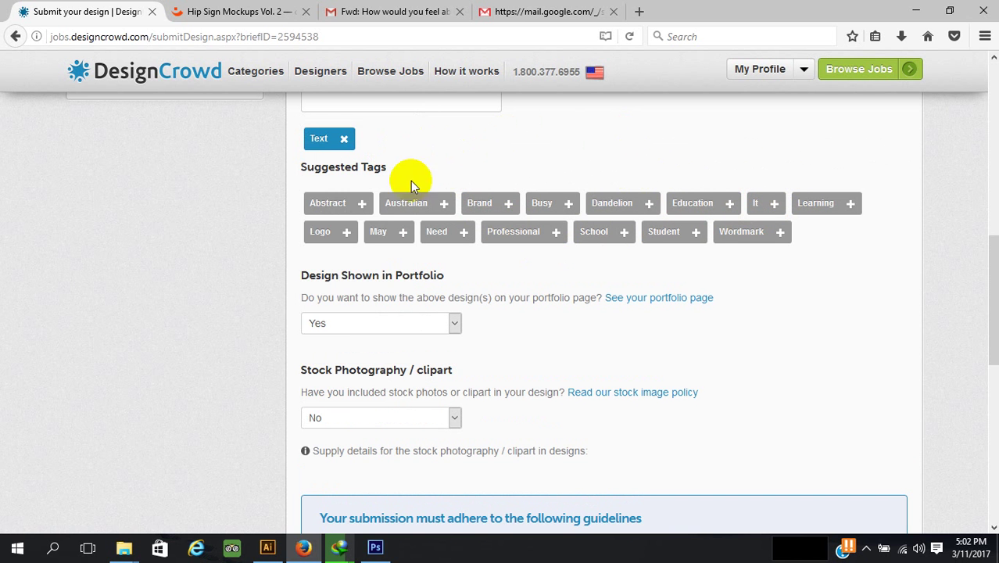
click(346, 232)
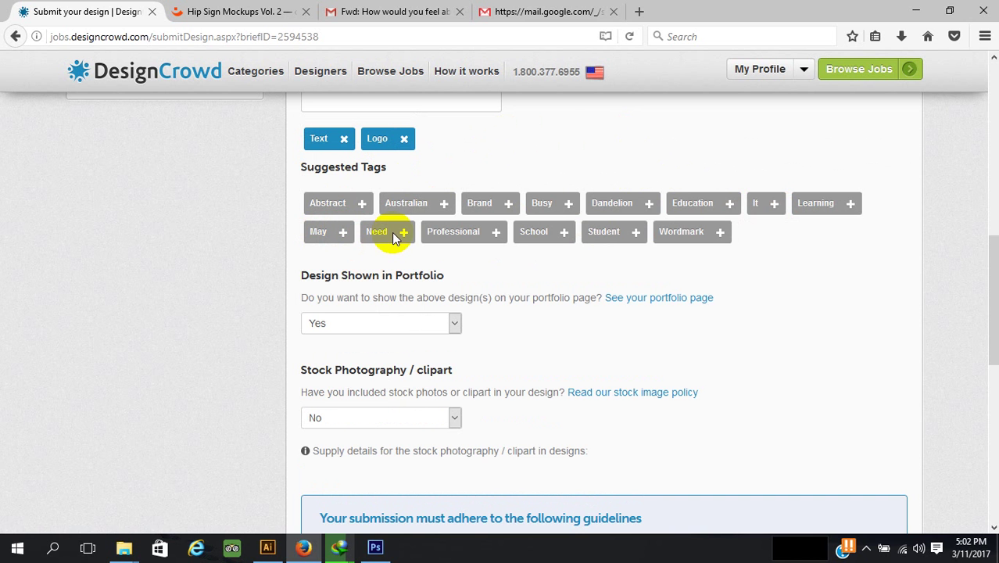
click(498, 232)
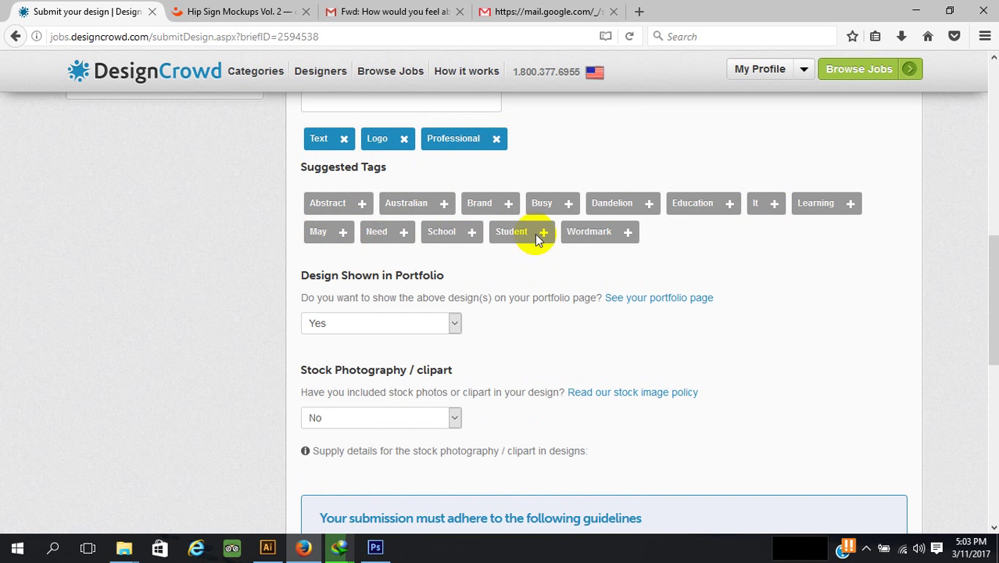
click(509, 204)
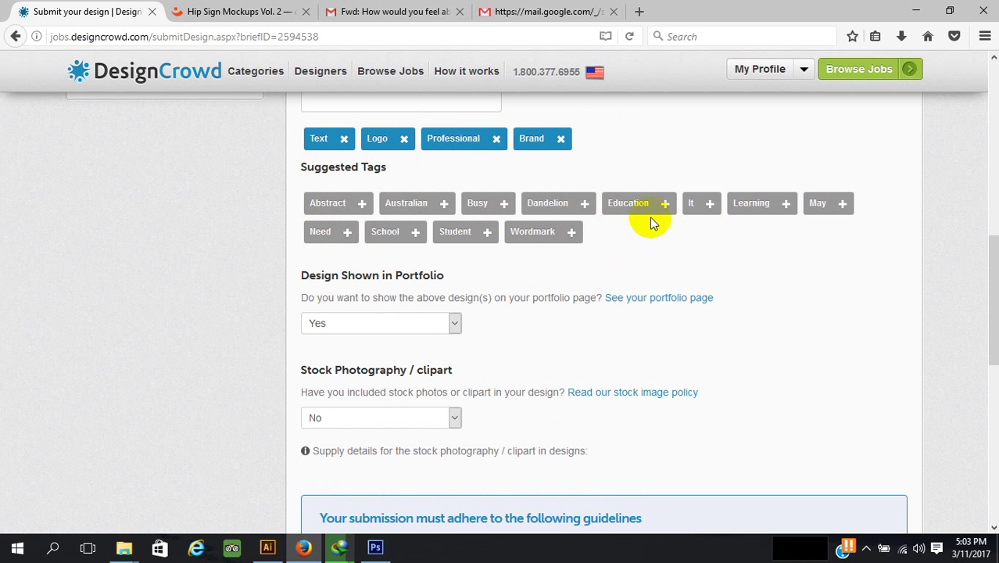
scroll(749, 240, up, 2)
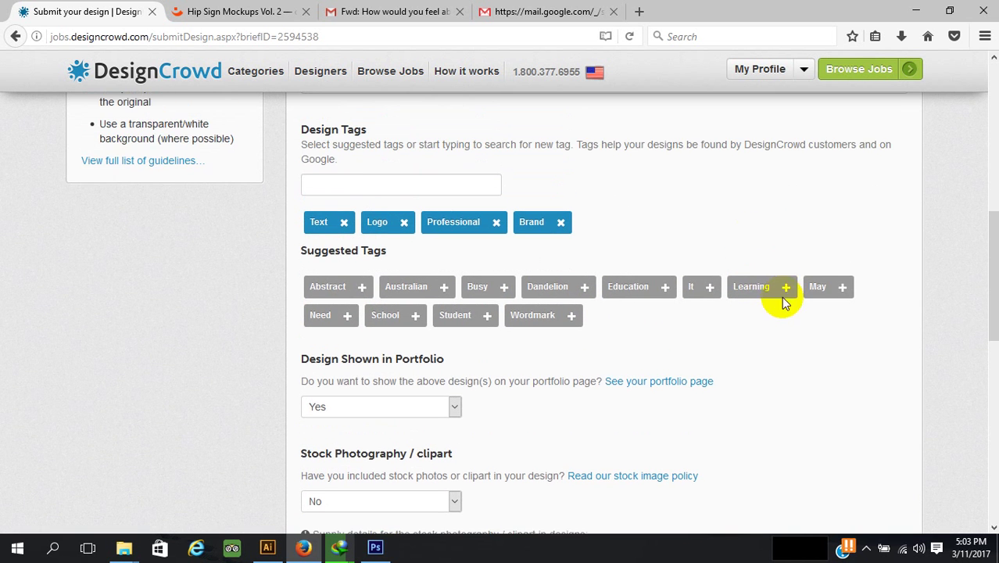
click(786, 287)
scroll(693, 285, down, 2)
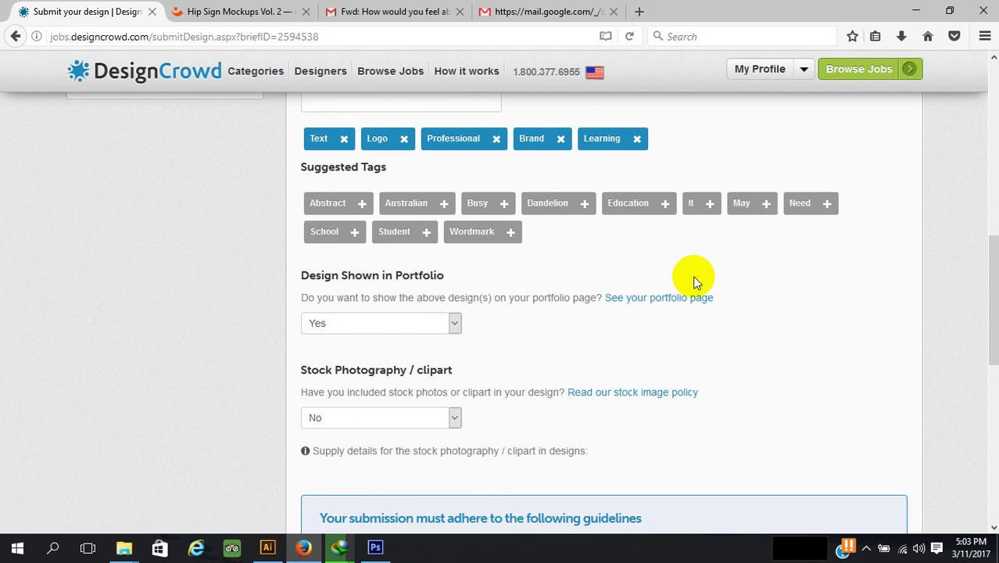
Step: Add a second line to the design description reading "I have designed this logo with Adobe Illustrator."
scroll(457, 274, down, 4)
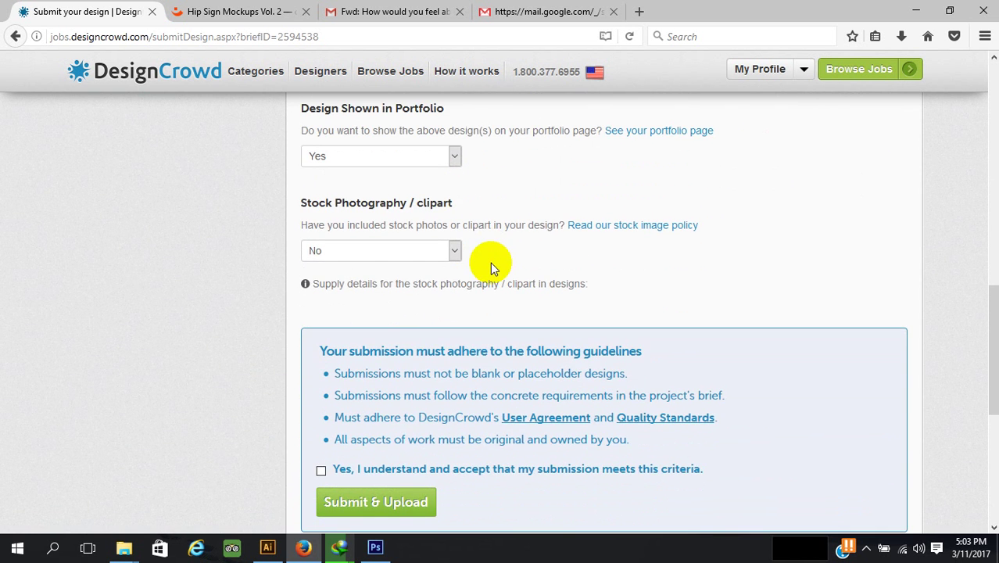
scroll(524, 263, up, 7)
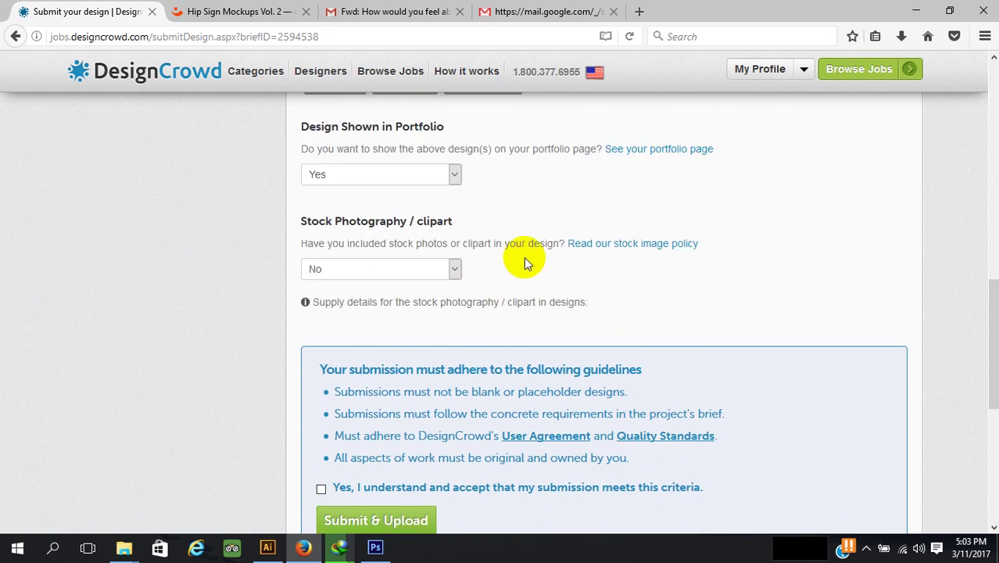
scroll(577, 219, up, 3)
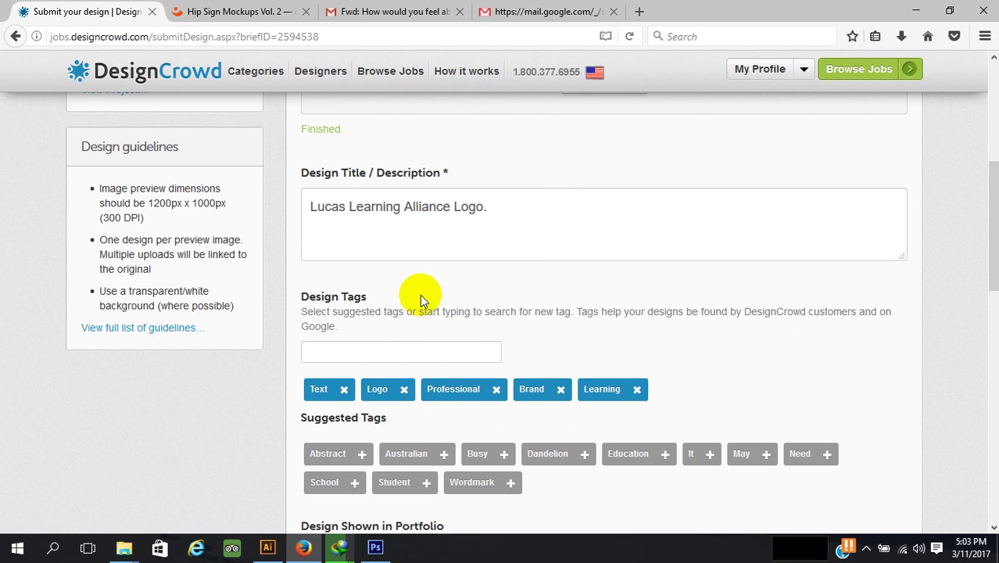
click(513, 216)
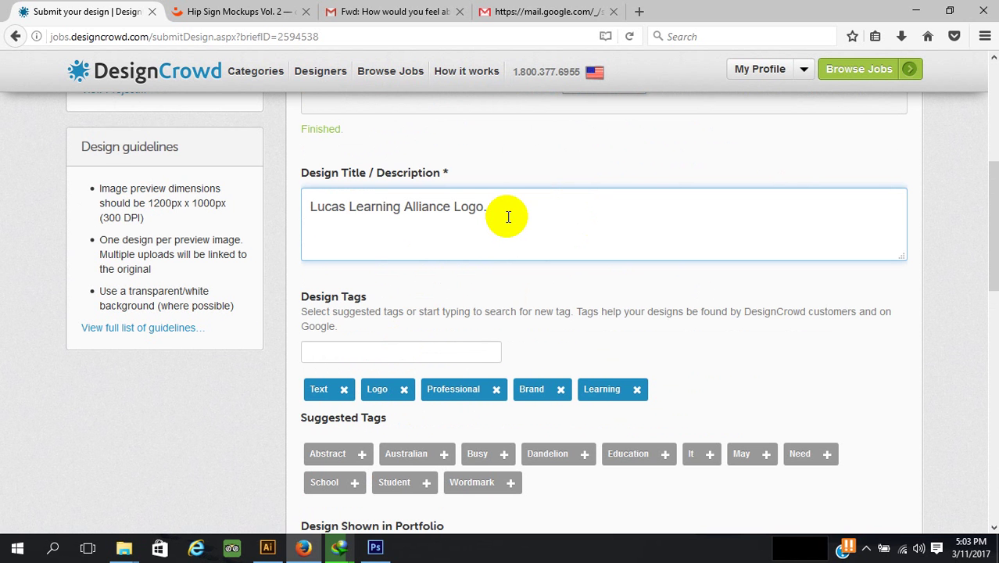
key(Return)
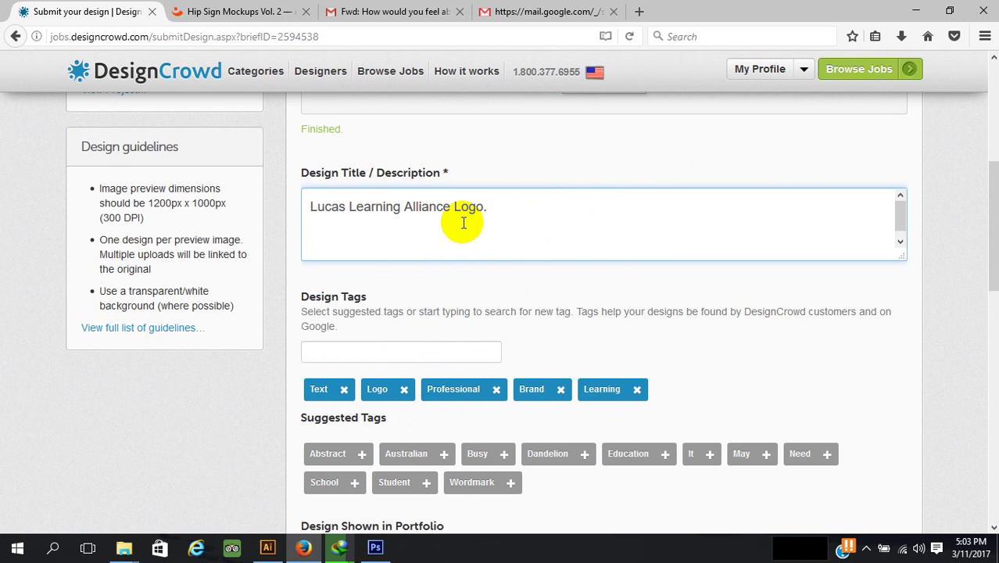
key(Return)
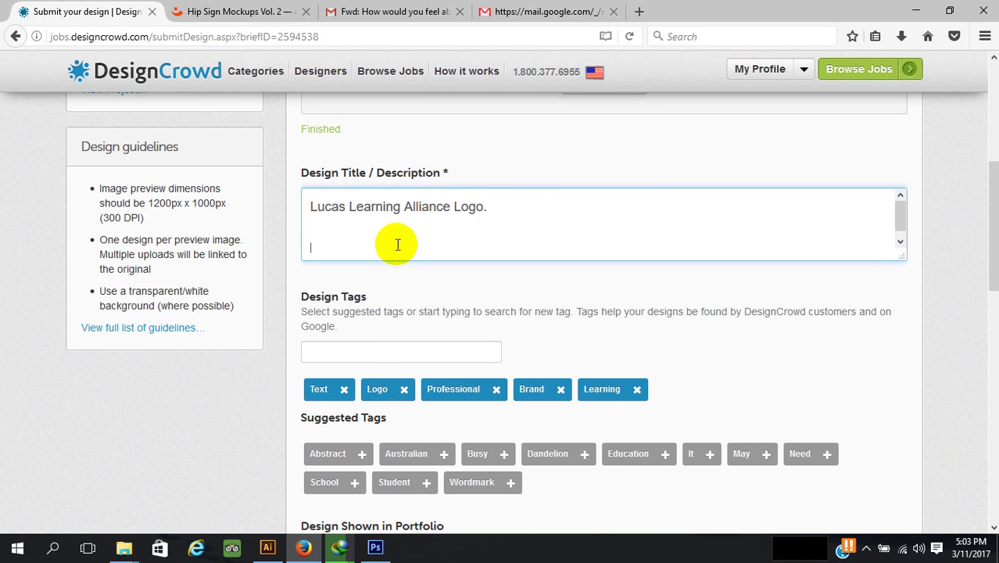
key(BackSpace)
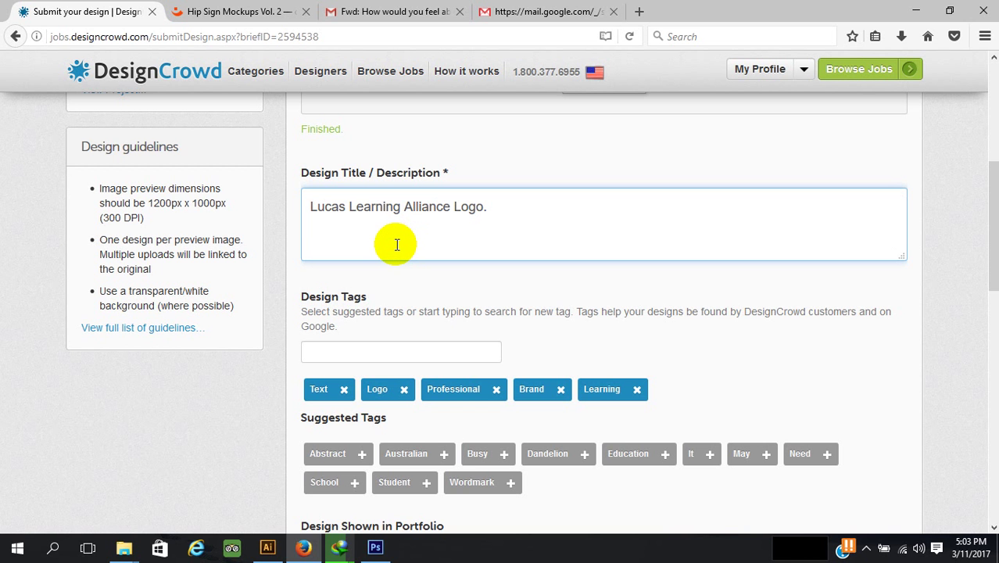
text(B)
key(BackSpace)
text(I have designed this log)
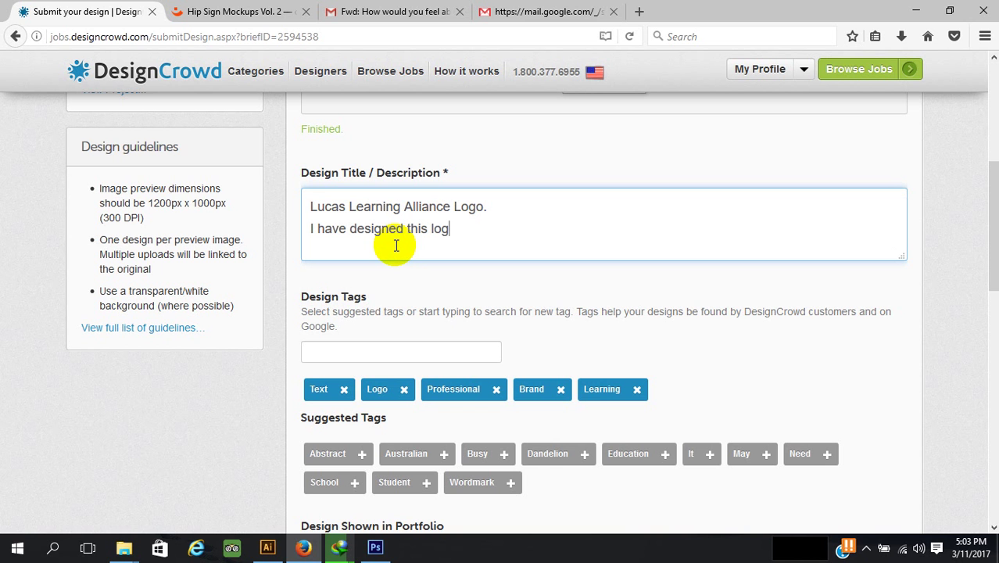
text(o with Adobe)
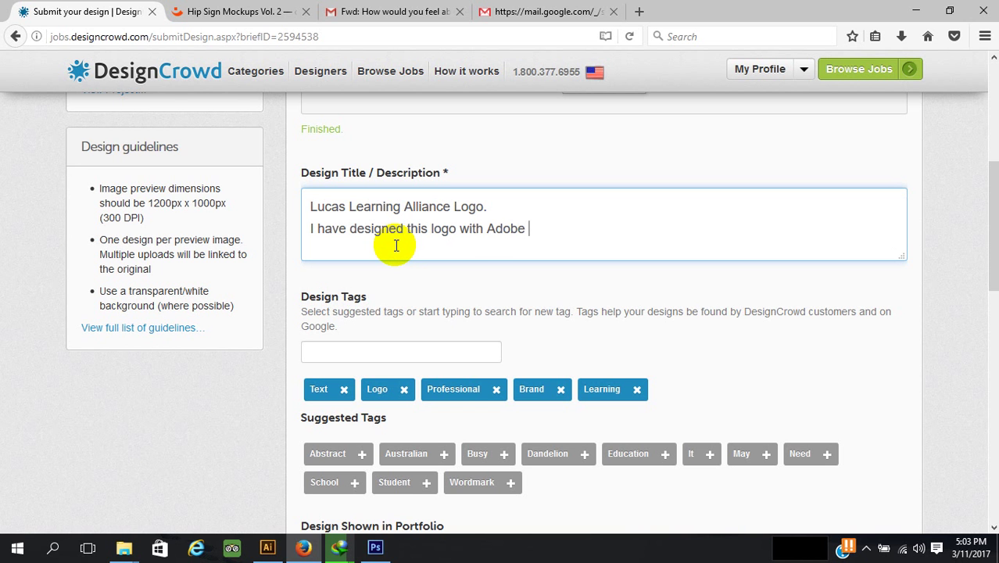
text( Illustrator.)
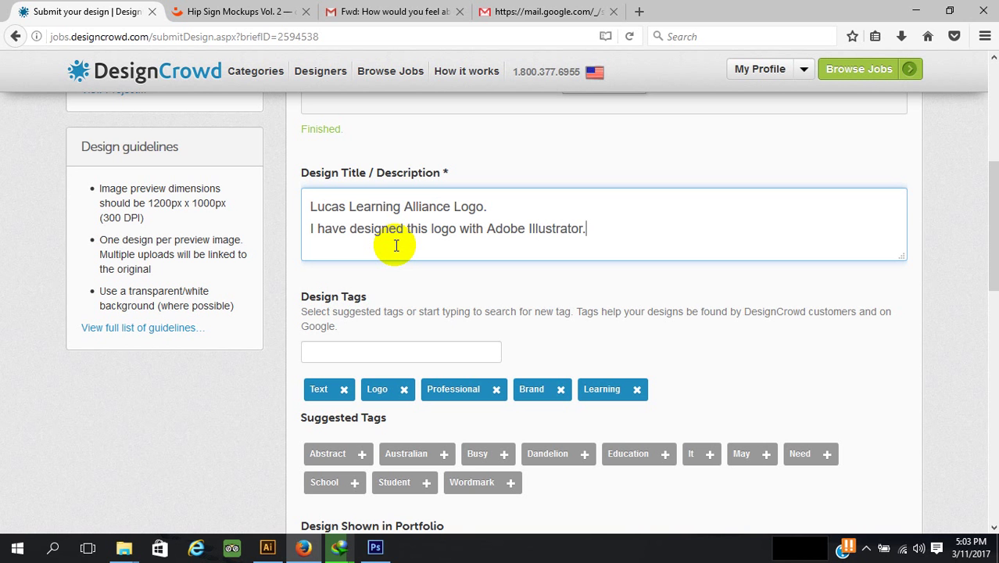
Step: Extend the description's second line after "Adobe Illustrator" with "according to clients requirement."
text( Whic)
key(BackSpace)
key(BackSpace)
key(BackSpace)
key(BackSpace)
key(BackSpace)
text(accr)
key(BackSpace)
text(ording to c)
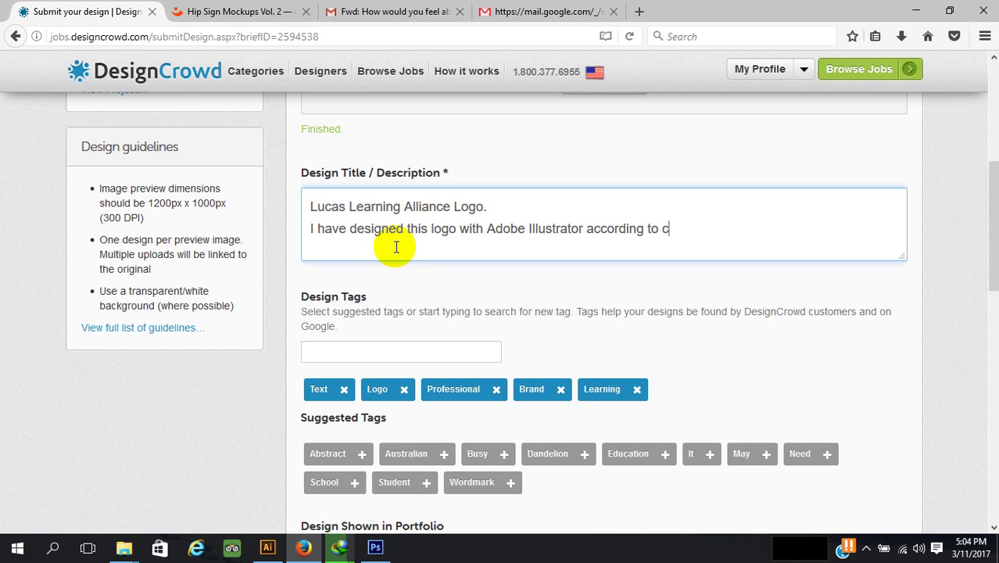
text(lients requ)
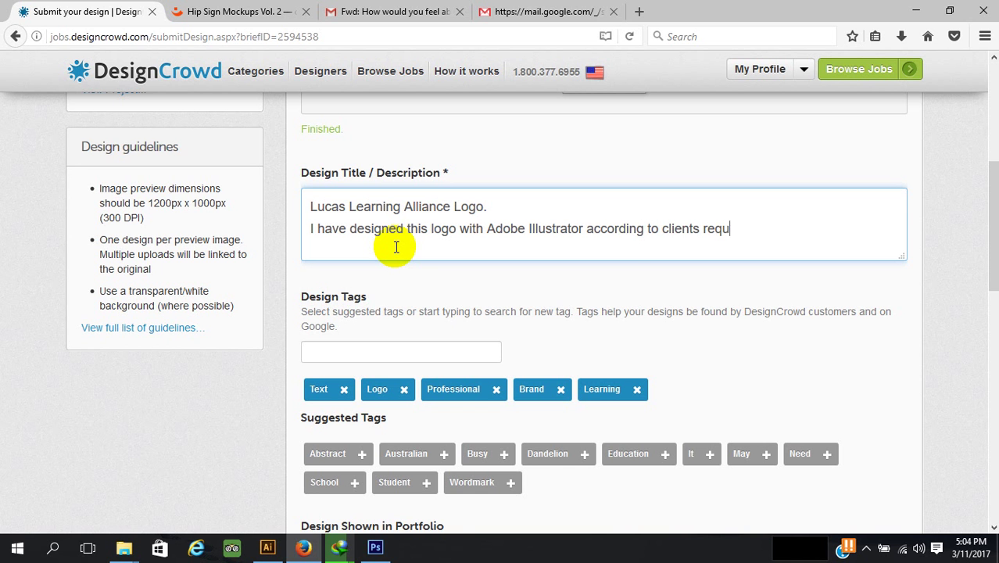
text(irement.)
Step: Review the uploaded image, description, tags, portfolio and stock photography settings of the design submission form
scroll(652, 239, down, 3)
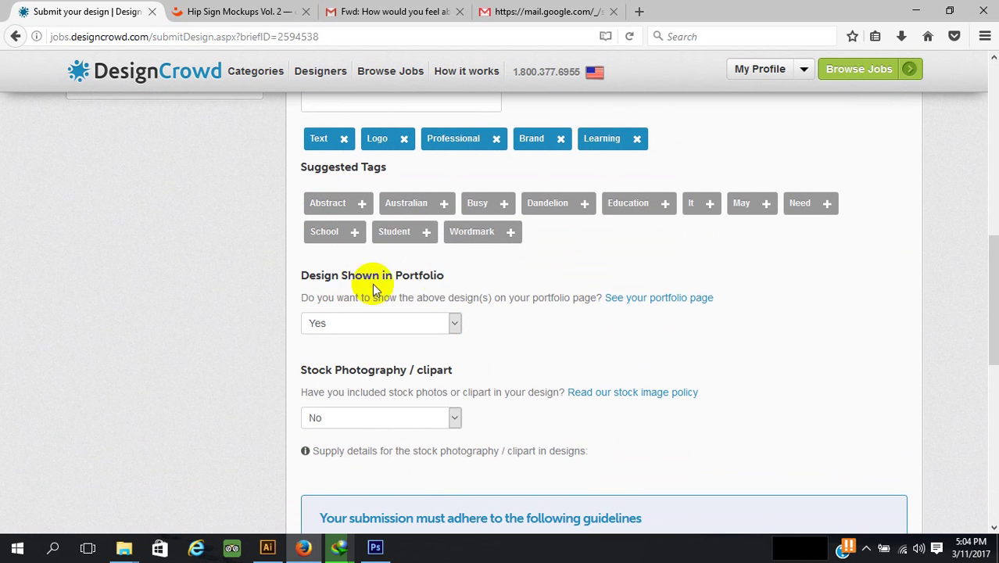
scroll(496, 274, down, 1)
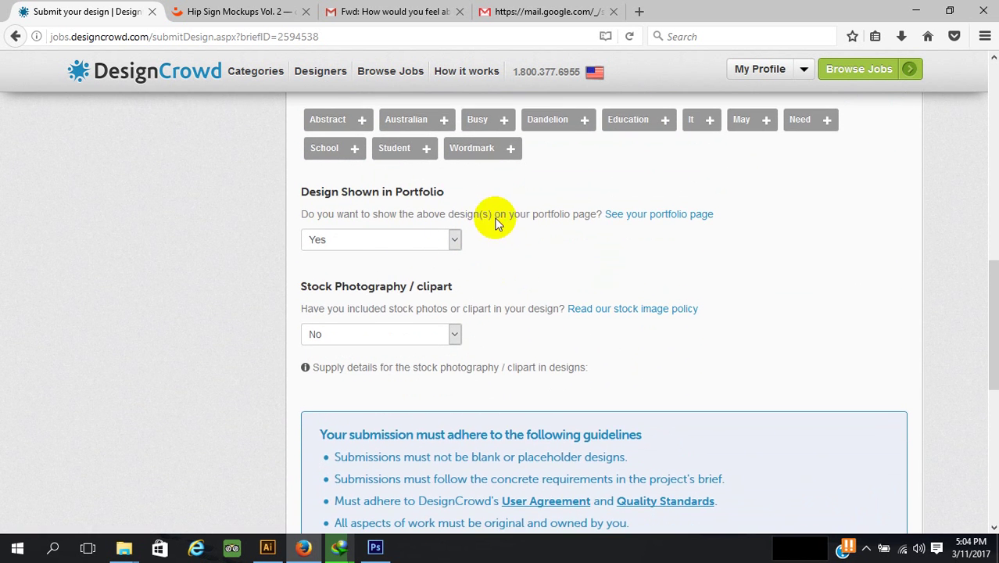
scroll(476, 219, down, 2)
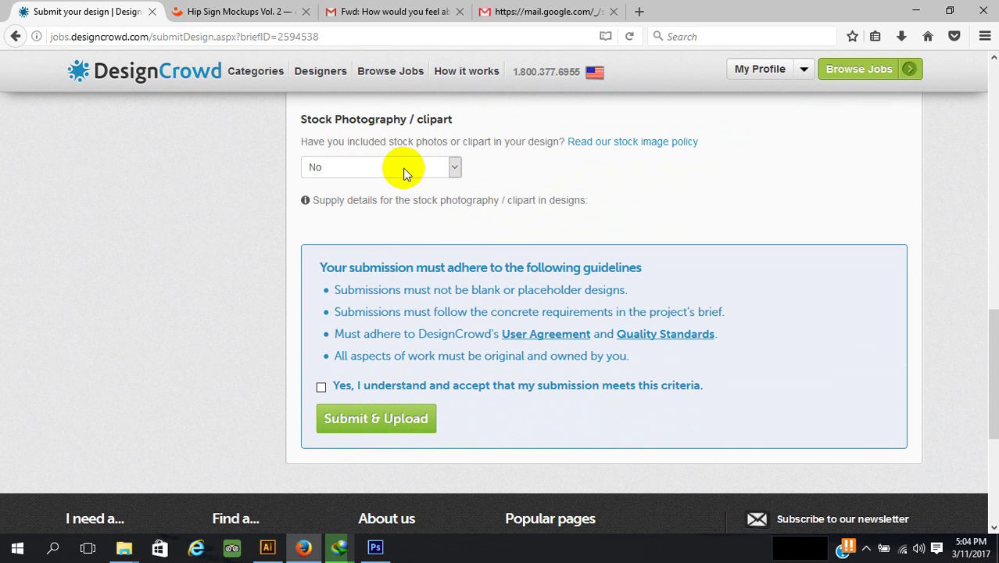
scroll(611, 187, up, 7)
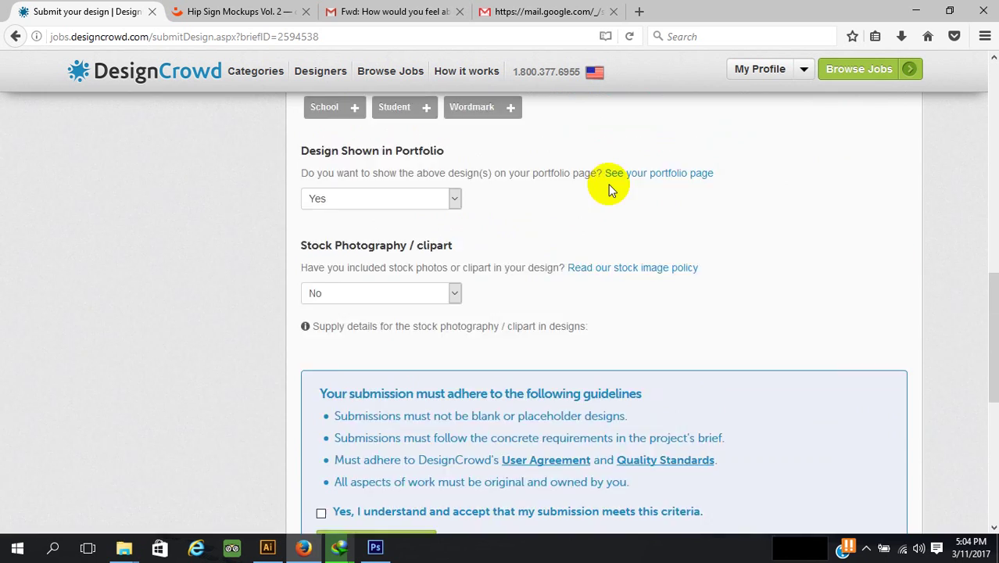
scroll(611, 188, up, 5)
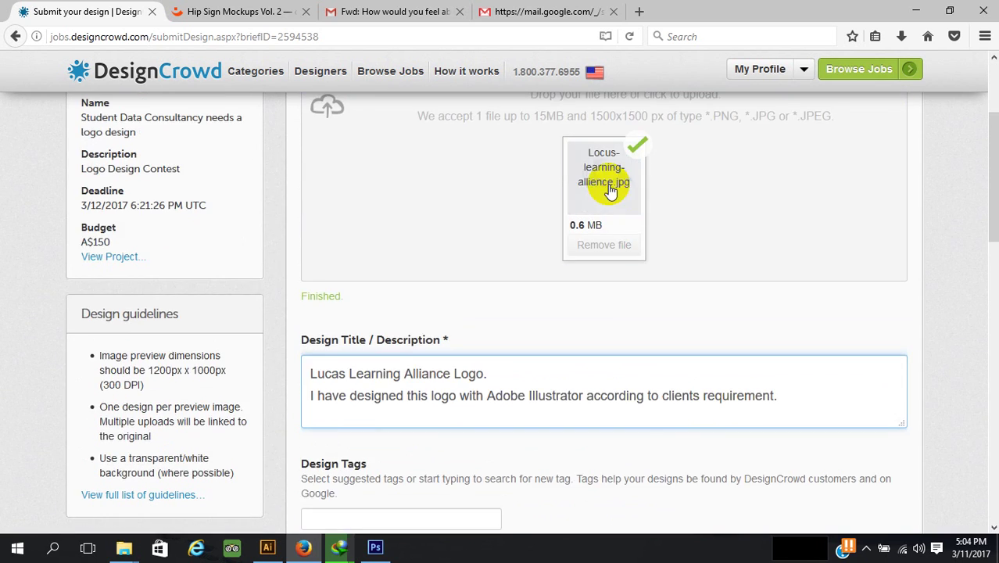
scroll(703, 202, down, 5)
scroll(703, 205, down, 5)
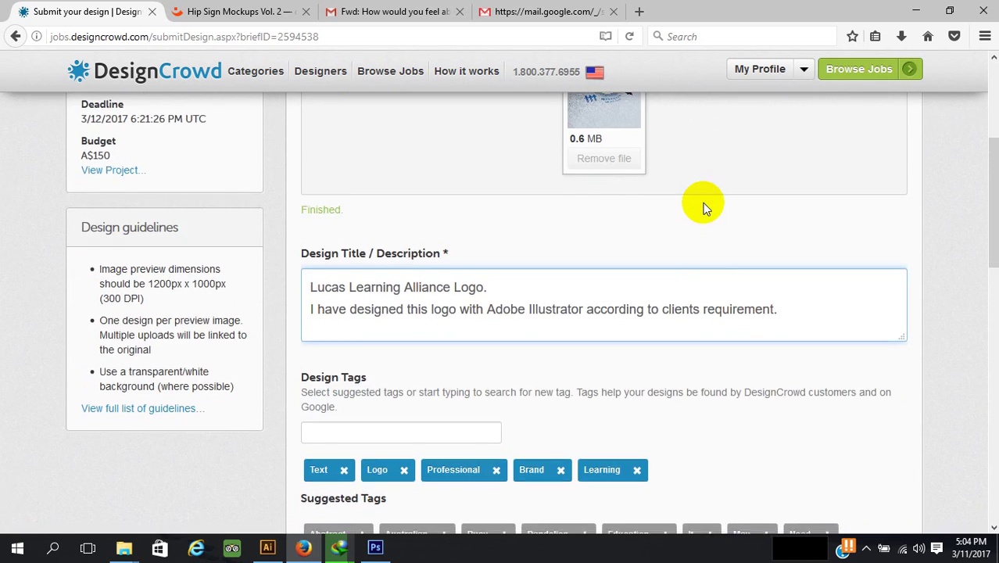
scroll(703, 206, up, 2)
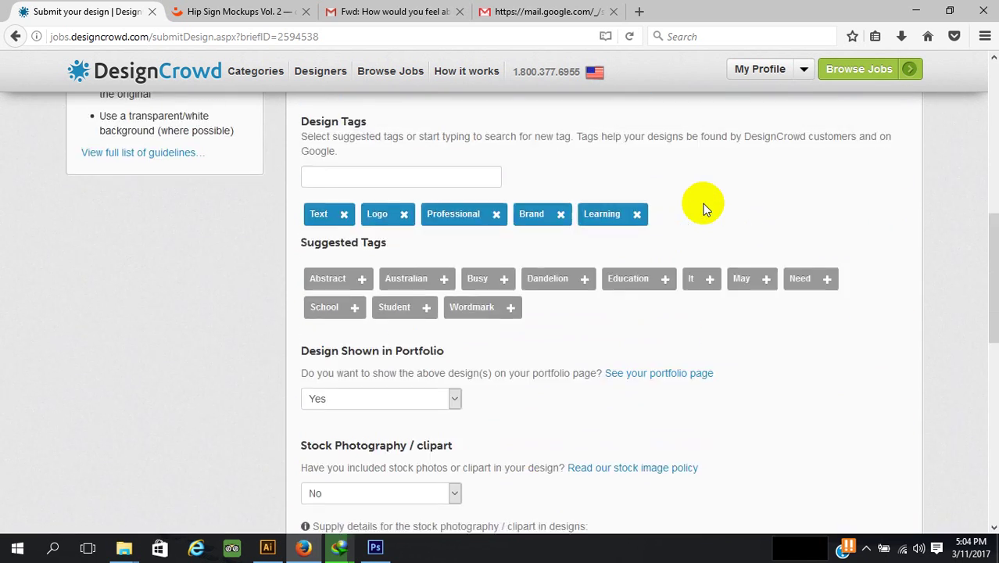
Step: Accept that the submission meets the guideline criteria and submit the design to the job
scroll(703, 206, down, 7)
scroll(703, 208, up, 2)
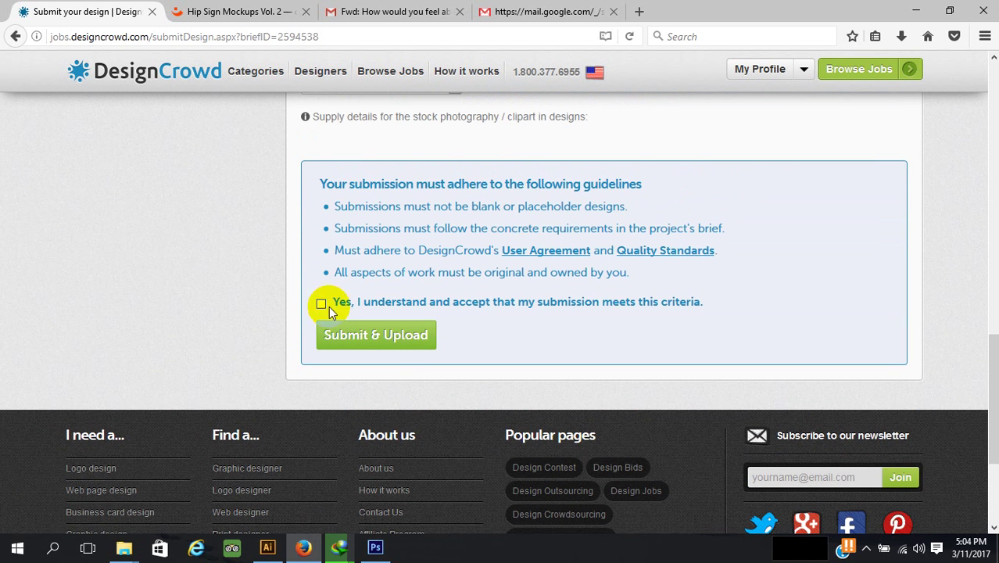
click(322, 303)
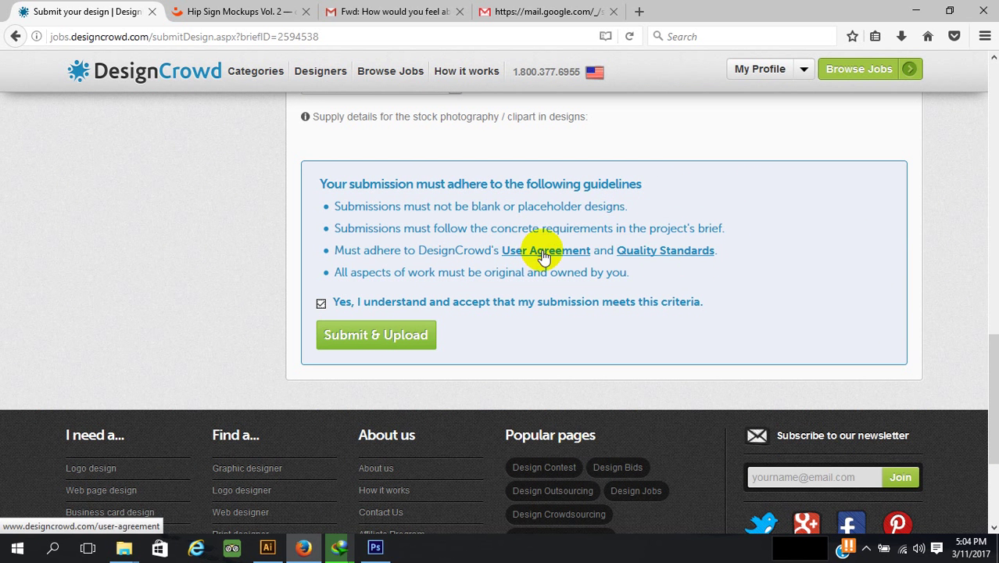
click(342, 338)
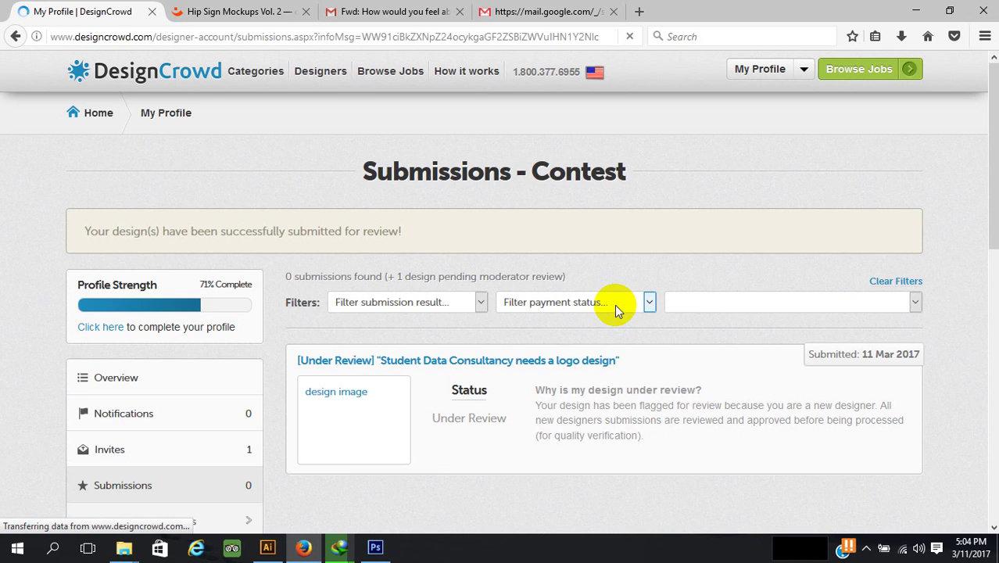
Step: Check the review status of the submitted logo design on the contest submissions page
scroll(604, 288, down, 2)
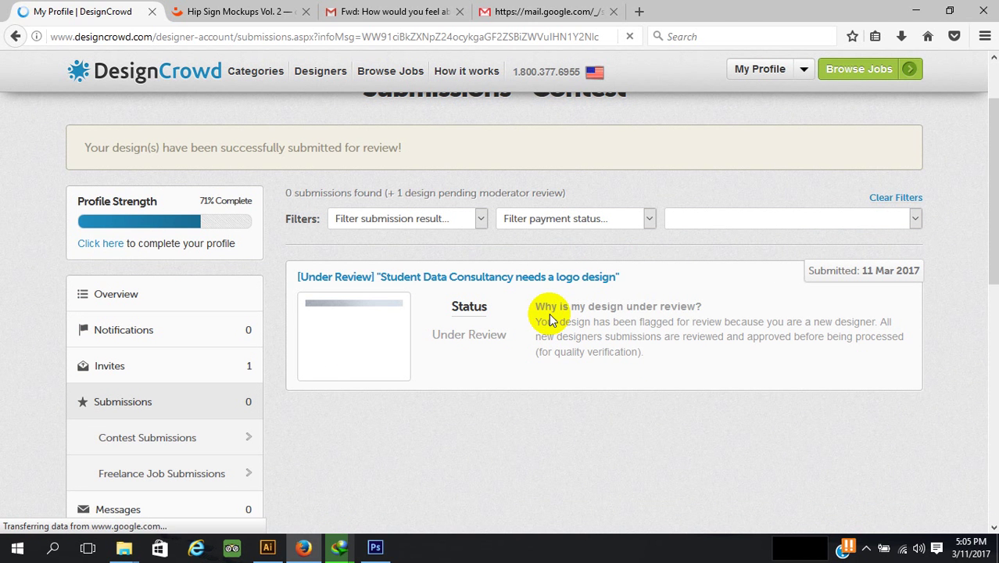
scroll(549, 317, up, 2)
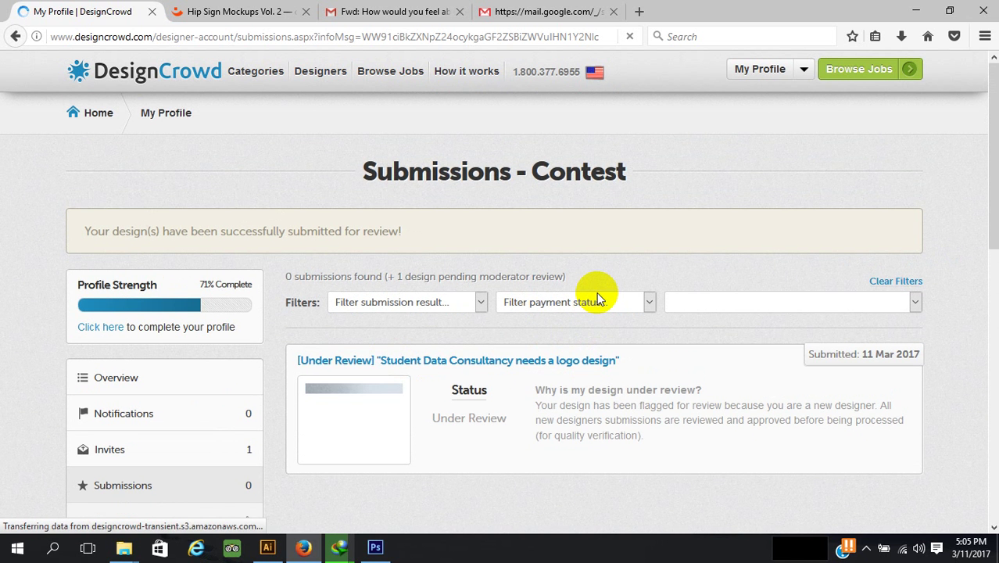
scroll(597, 297, down, 3)
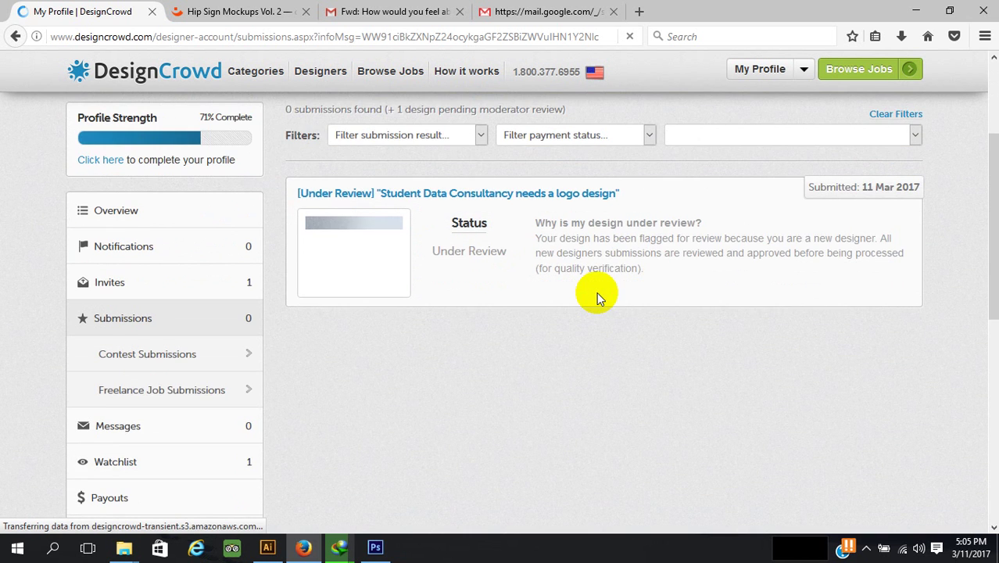
scroll(597, 297, down, 3)
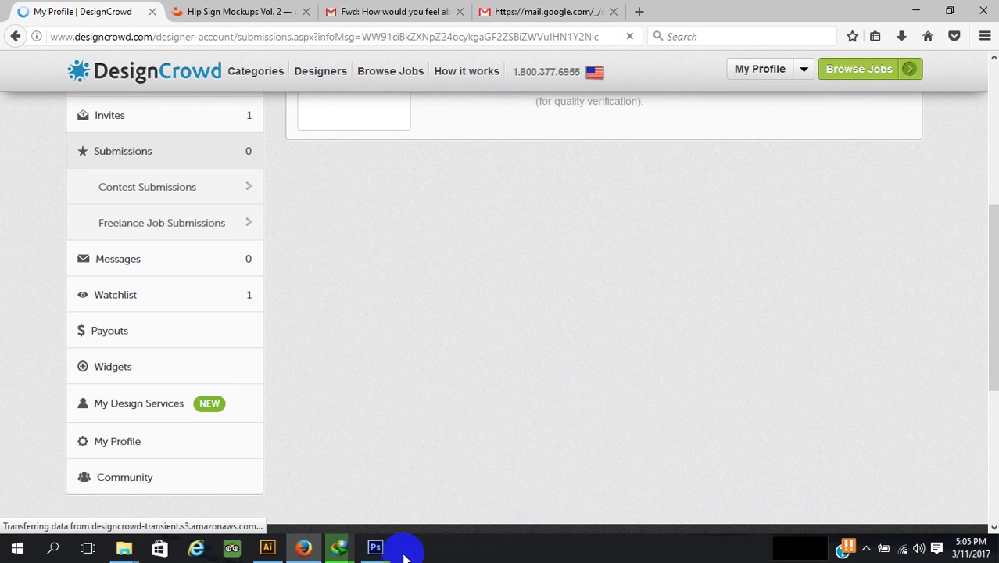